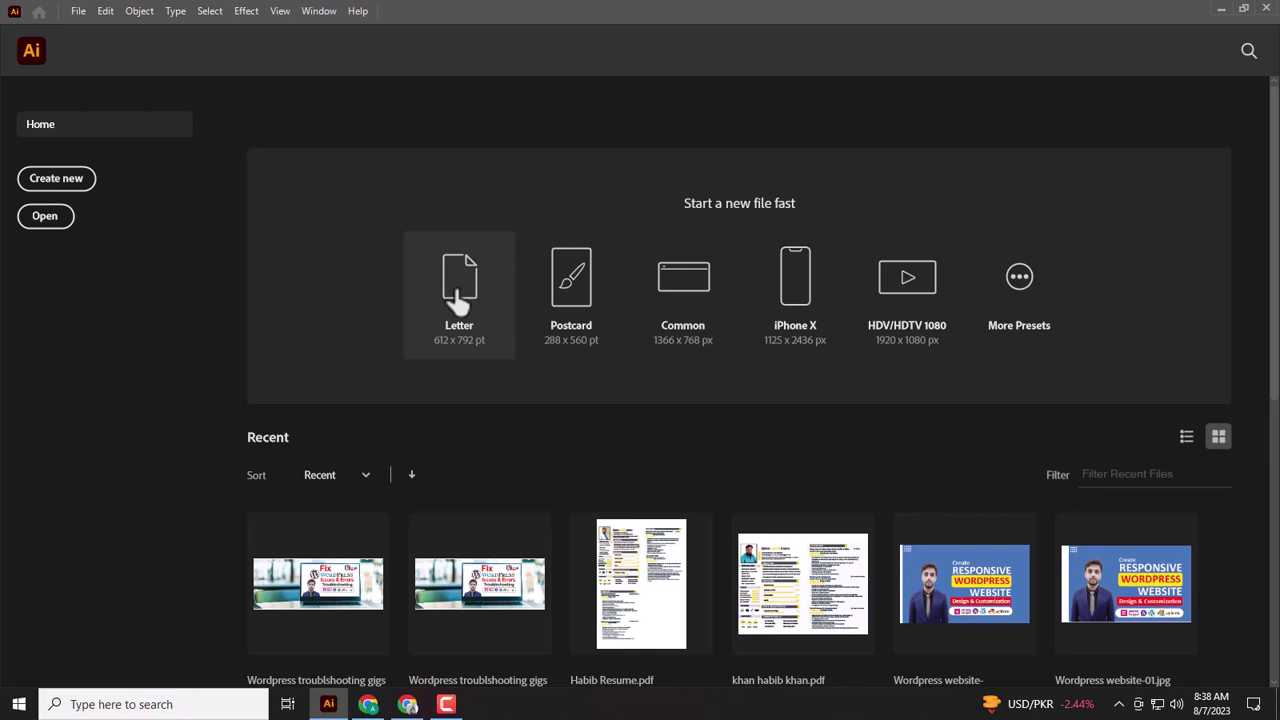
Create a new A4 portrait document with Artboards reduced from 3 to 1.
key("ctrl+n")
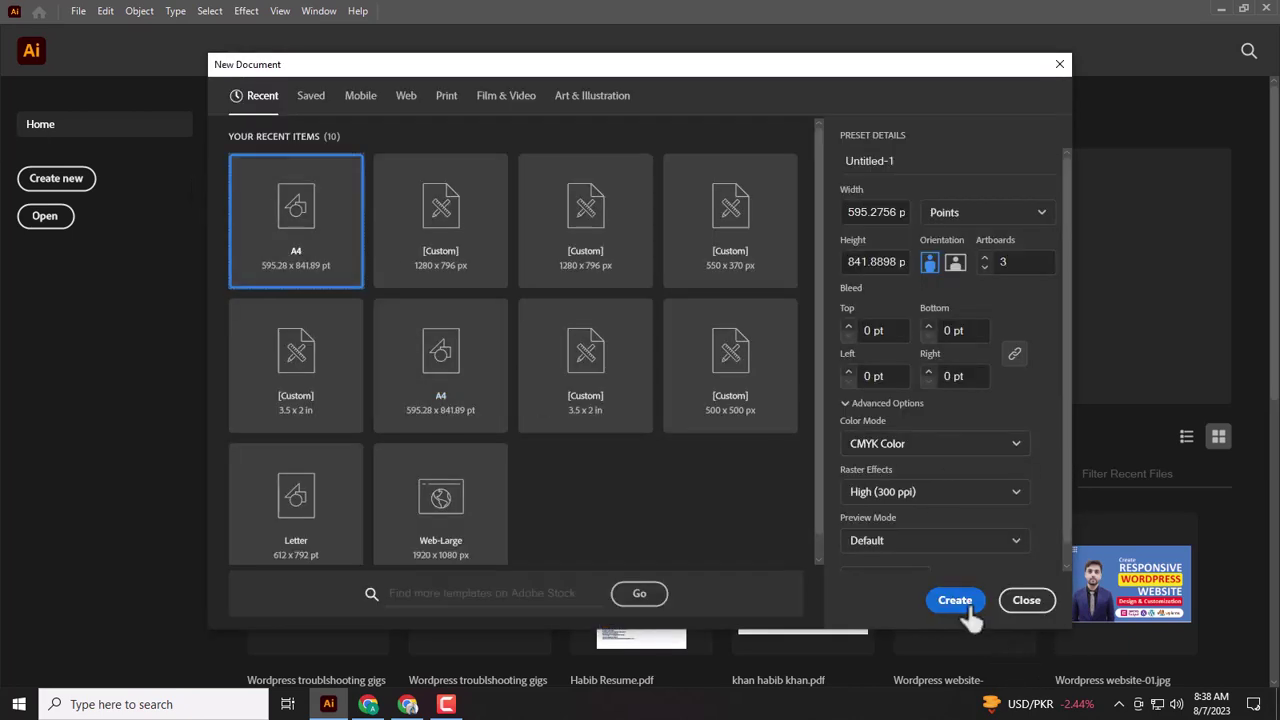
left_click(1005, 262)
key("BackSpace")
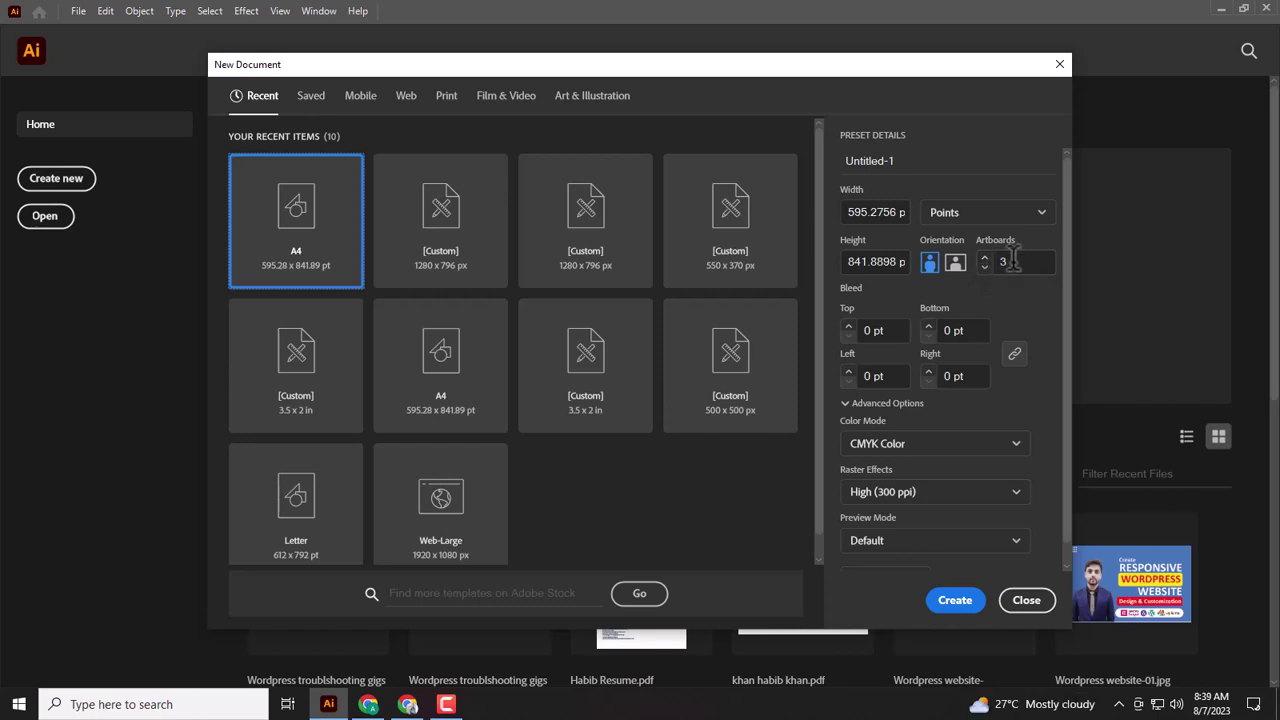
left_click(1013, 261)
type("1")
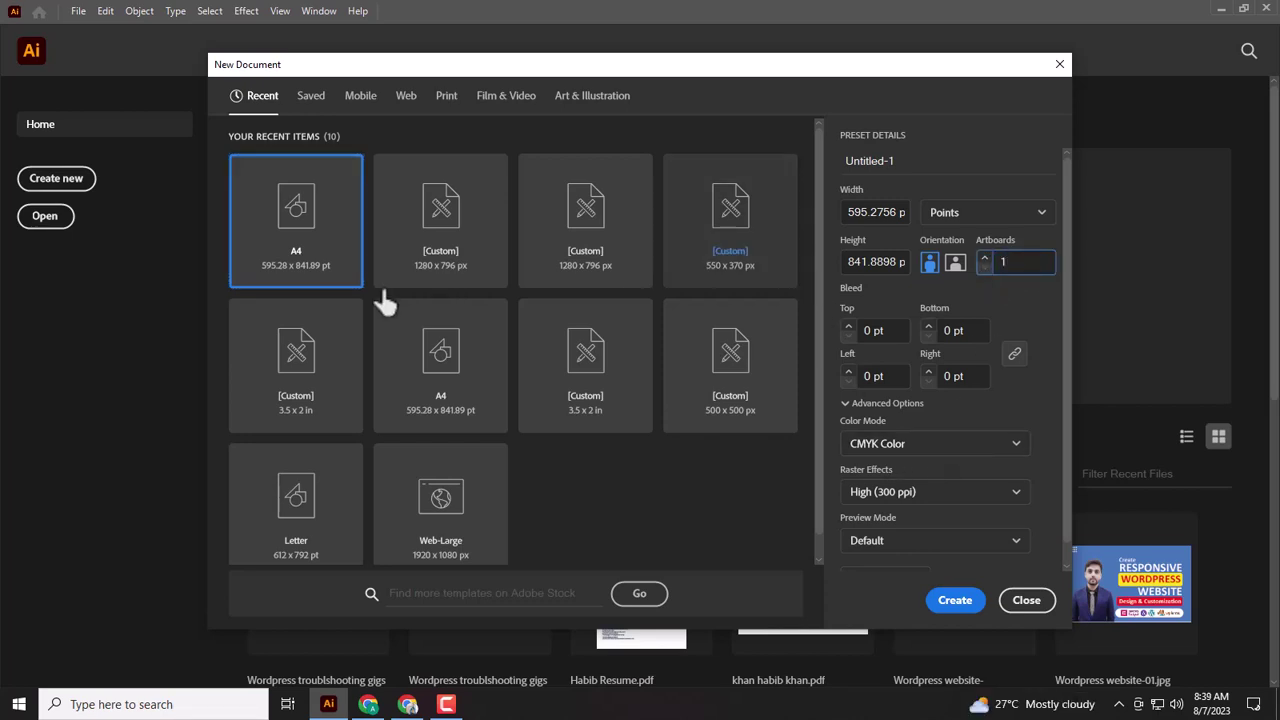
left_click(958, 600)
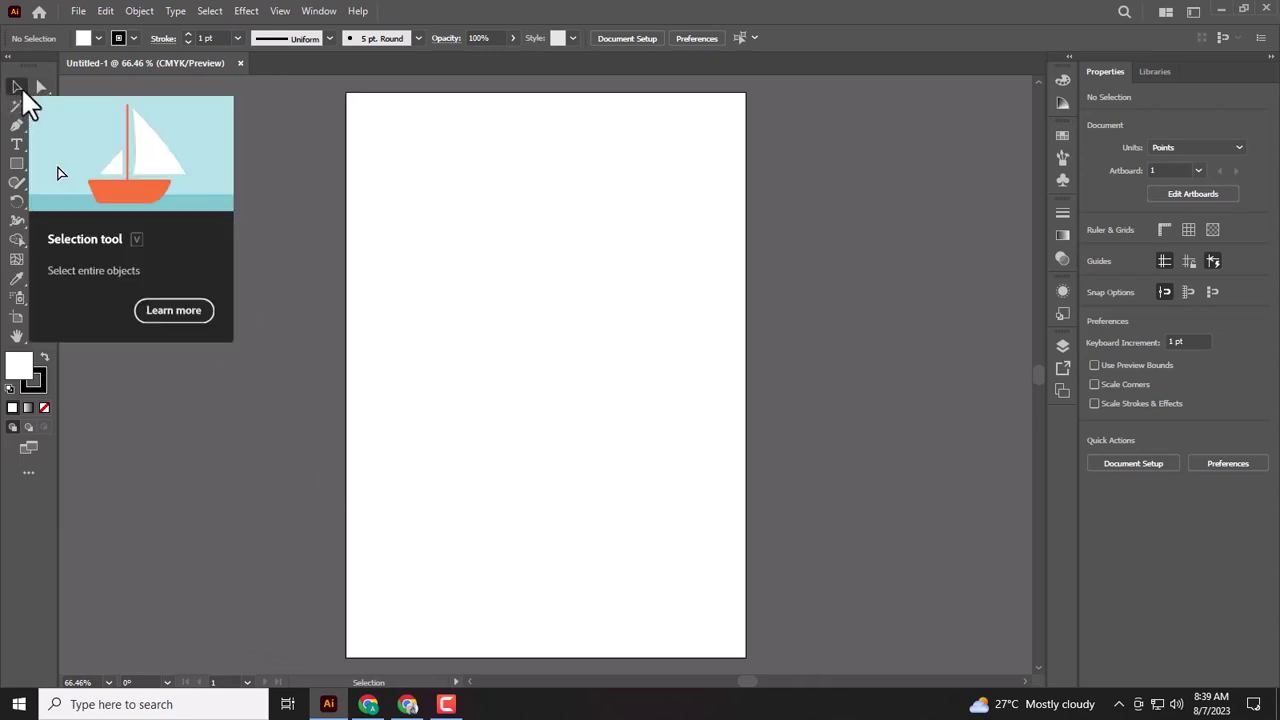
Draw a rectangle and move it left and down into the page's middle-left area.
left_click(16, 164)
left_click_drag(618, 304, 620, 344)
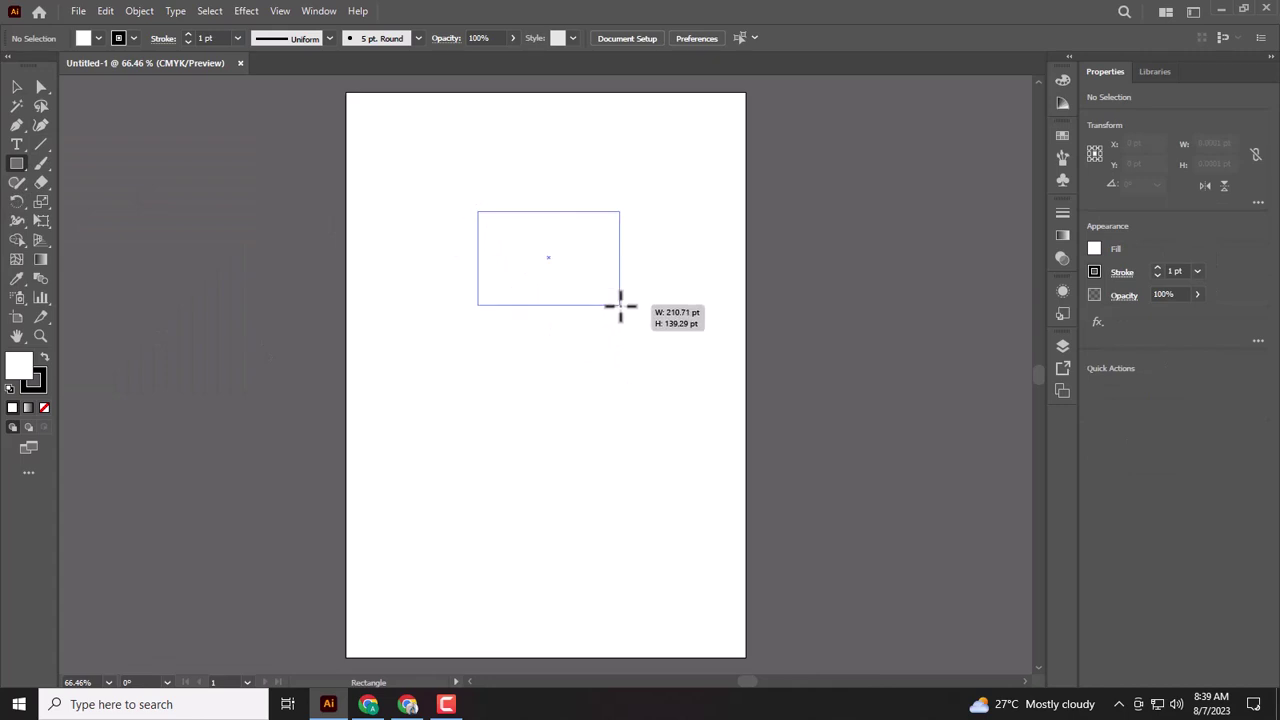
left_click(16, 87)
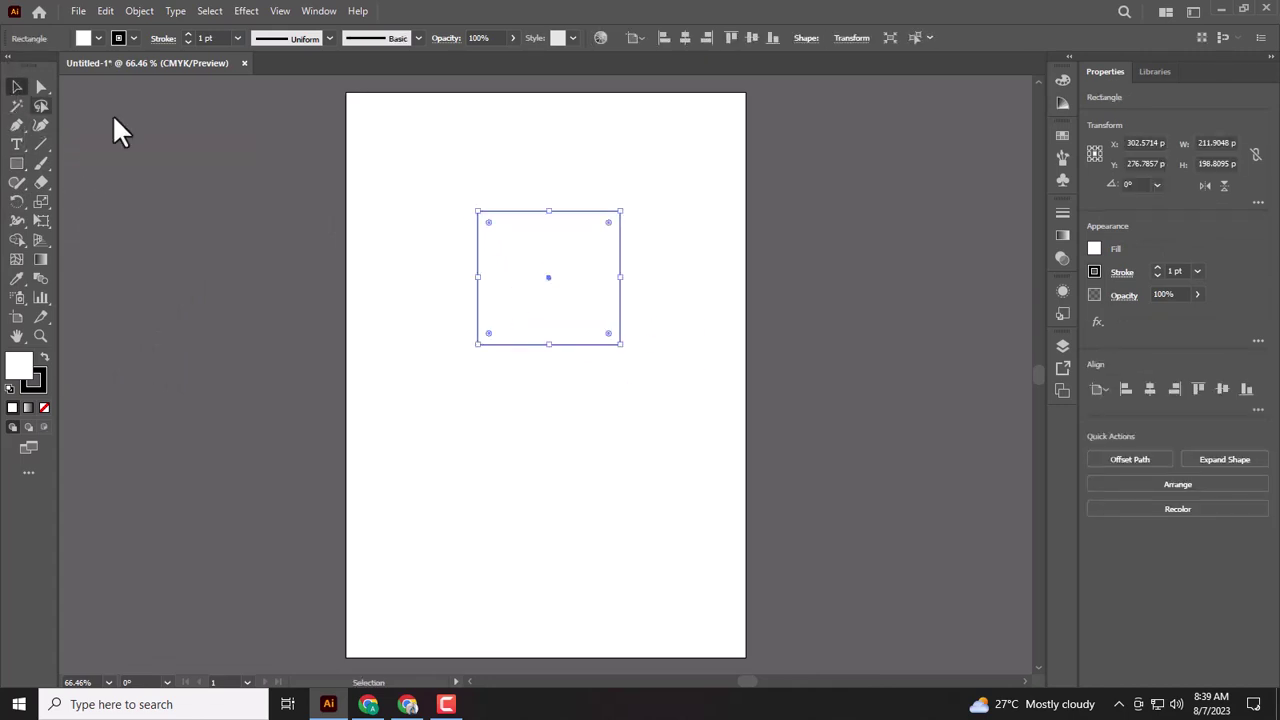
mouse_move(505, 230)
left_mouse_down()
mouse_move(423, 255)
mouse_move(633, 172)
mouse_move(449, 237)
mouse_move(431, 394)
mouse_move(660, 343)
mouse_move(529, 256)
left_mouse_up()
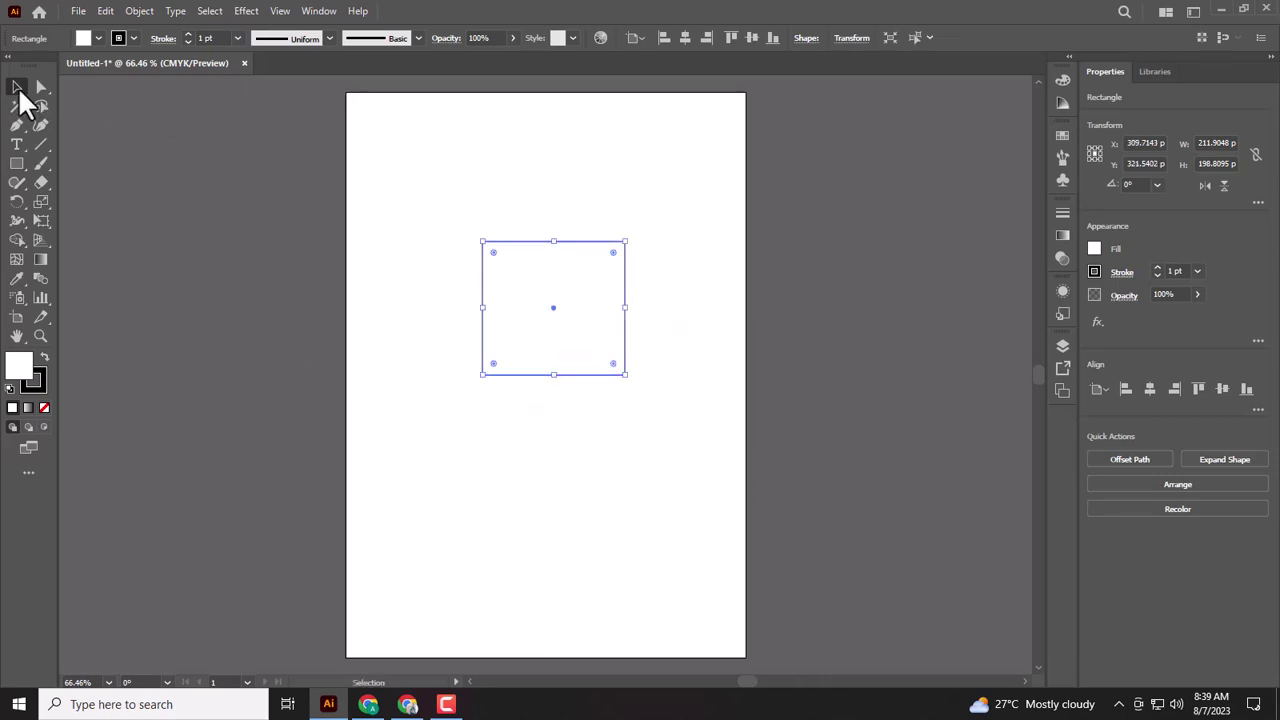
mouse_move(524, 315)
left_mouse_down()
mouse_move(409, 375)
mouse_move(469, 358)
mouse_move(453, 337)
left_mouse_up()
left_click(40, 88)
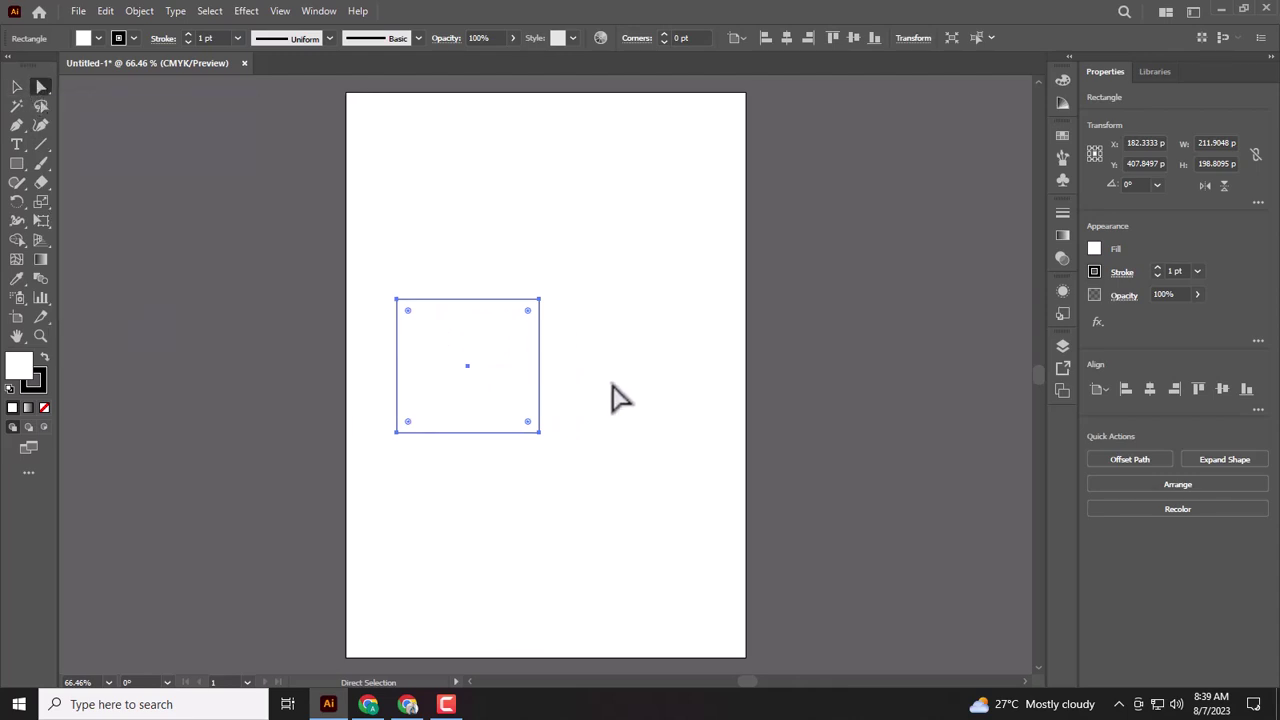
Drag the rectangle's top corners past both page edges and raise its bottom points into a shallow banner.
left_click_drag(464, 334, 507, 336)
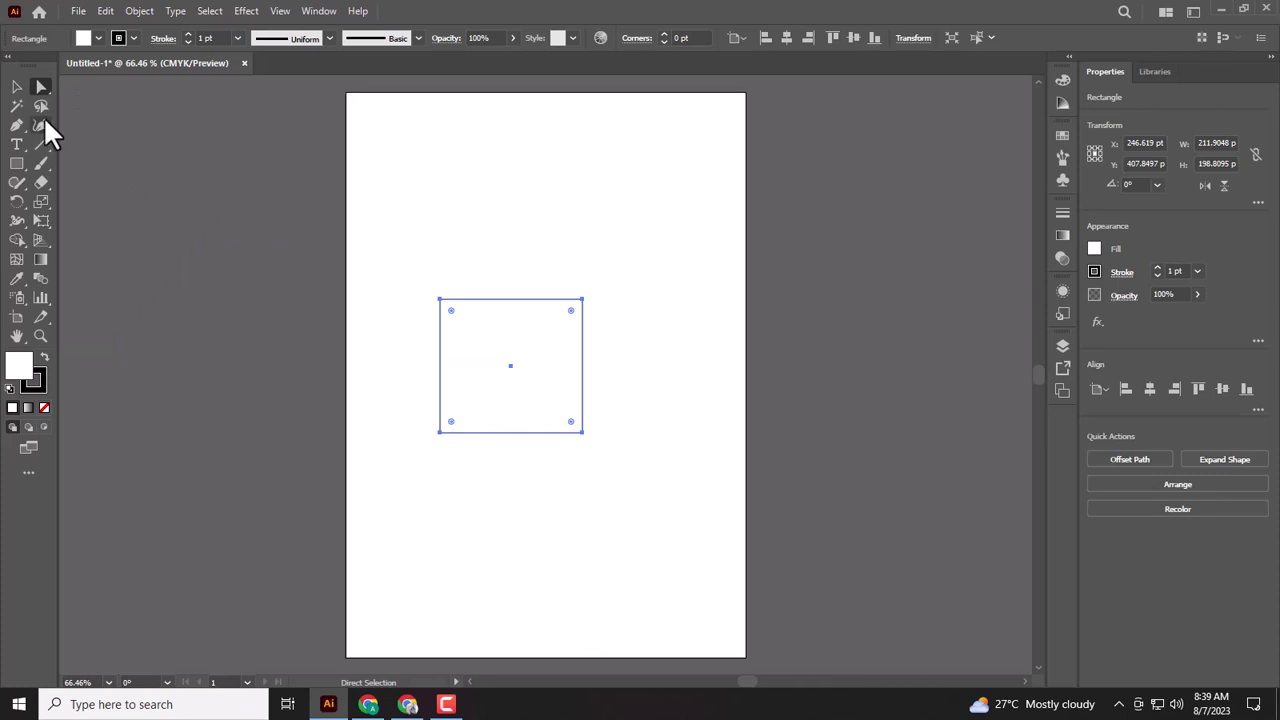
left_click(583, 300)
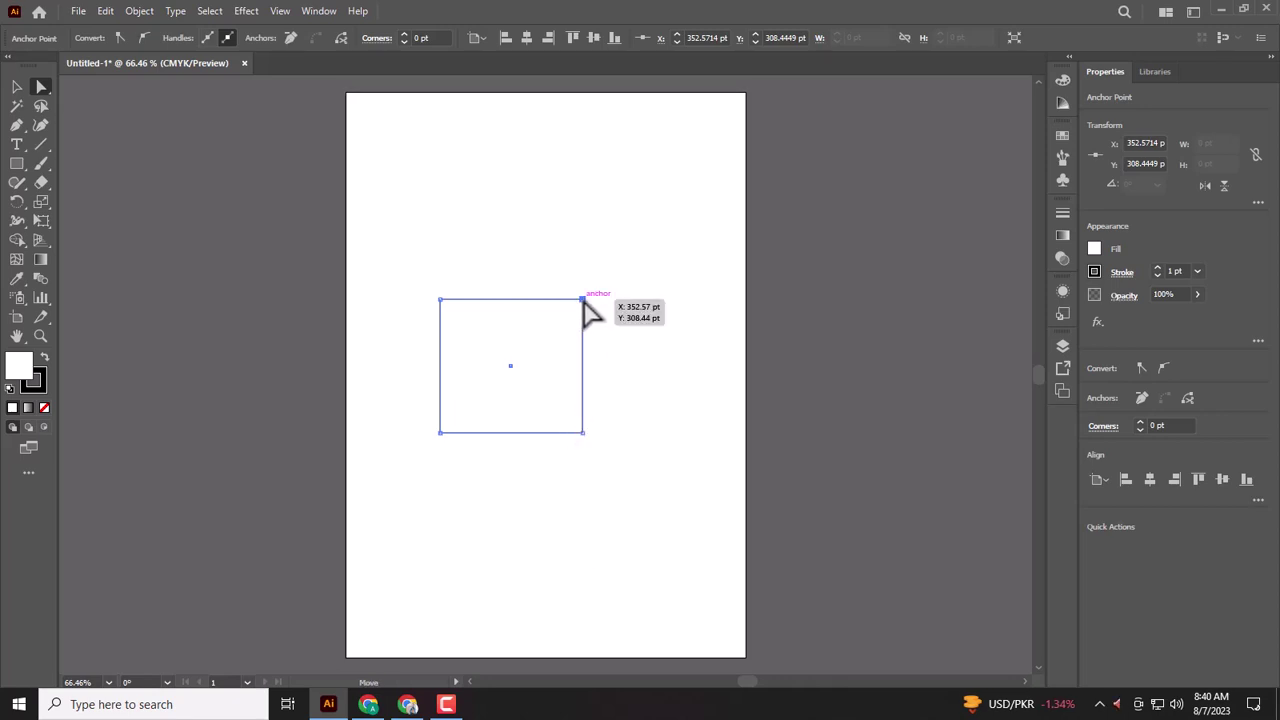
mouse_move(584, 301)
left_mouse_down()
mouse_move(640, 294)
mouse_move(568, 305)
left_mouse_up()
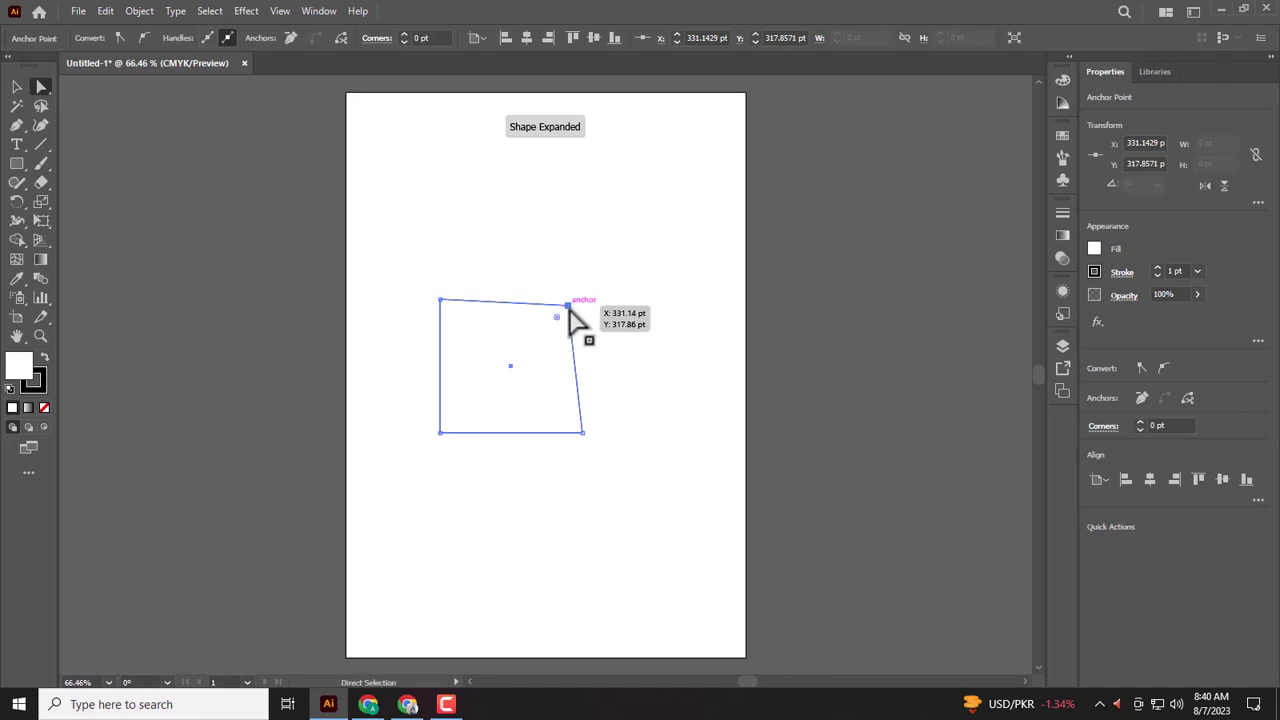
left_click_drag(568, 305, 826, 301)
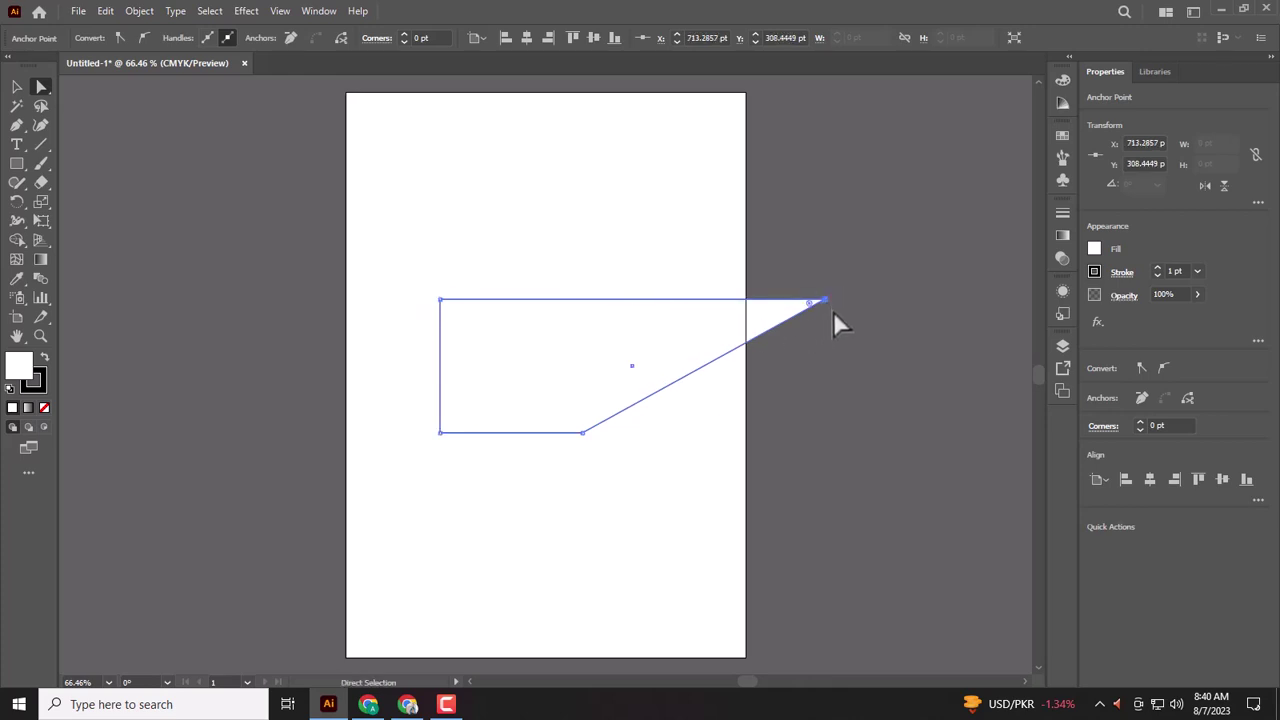
mouse_move(829, 301)
left_mouse_down()
mouse_move(558, 300)
mouse_move(772, 314)
mouse_move(823, 299)
left_mouse_up()
left_click_drag(440, 300, 140, 299)
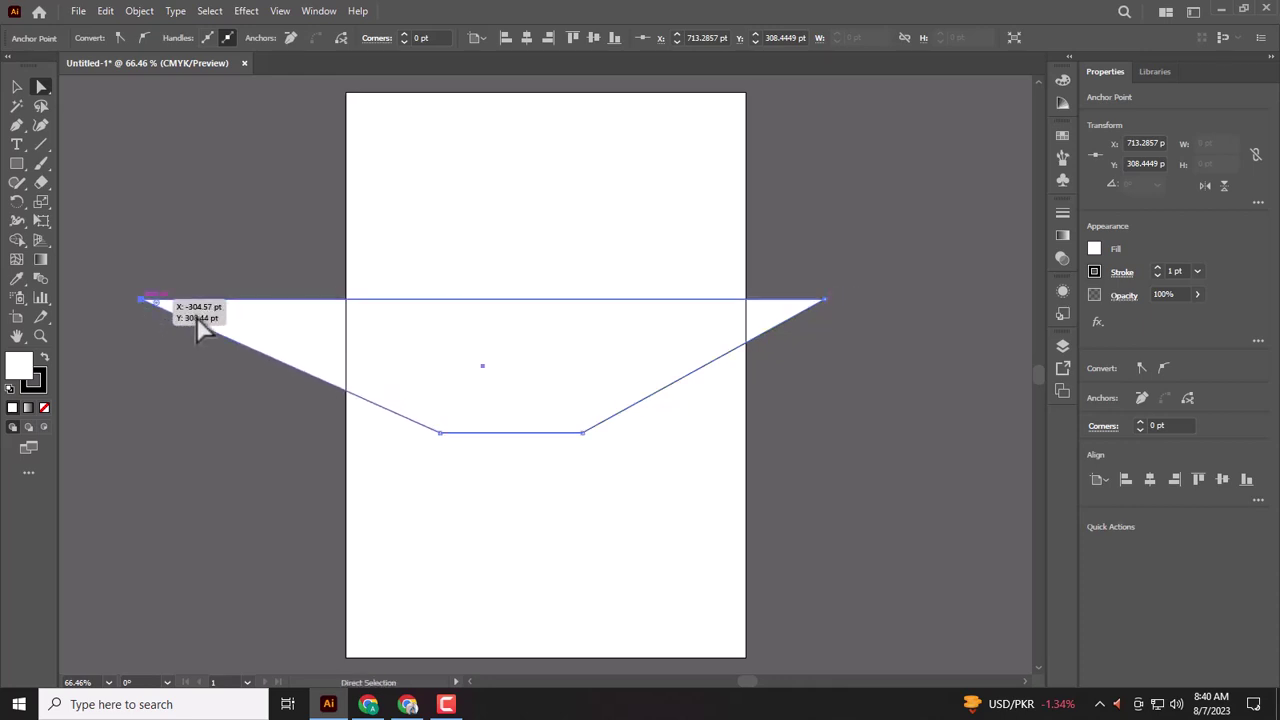
left_click_drag(441, 433, 448, 345)
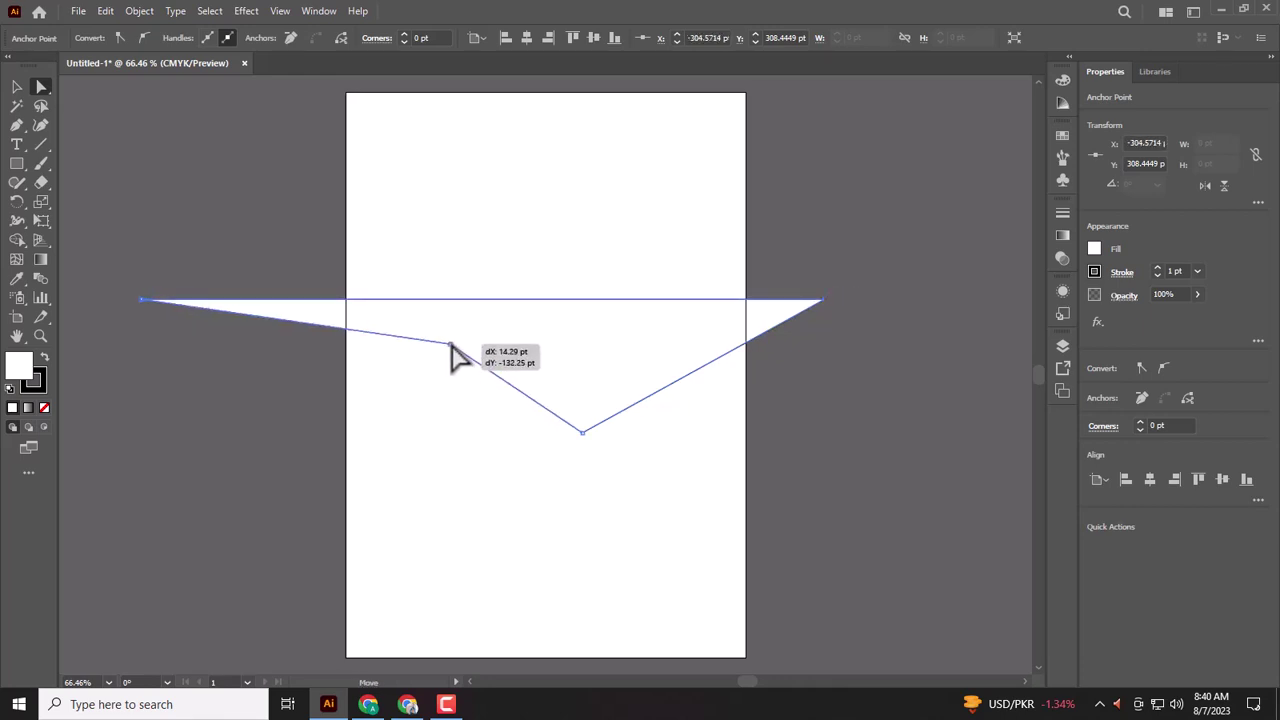
left_click_drag(583, 433, 580, 344)
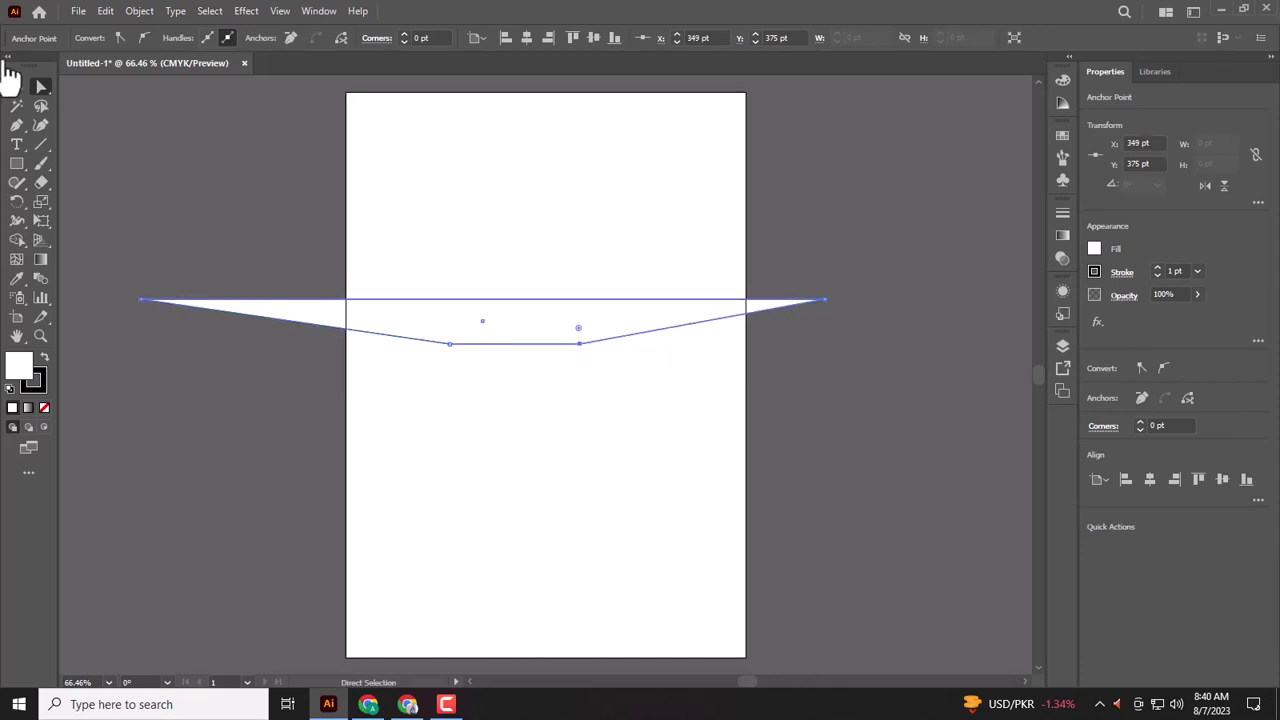
Move the banner to the top of the page and give it a red fill.
left_click(16, 87)
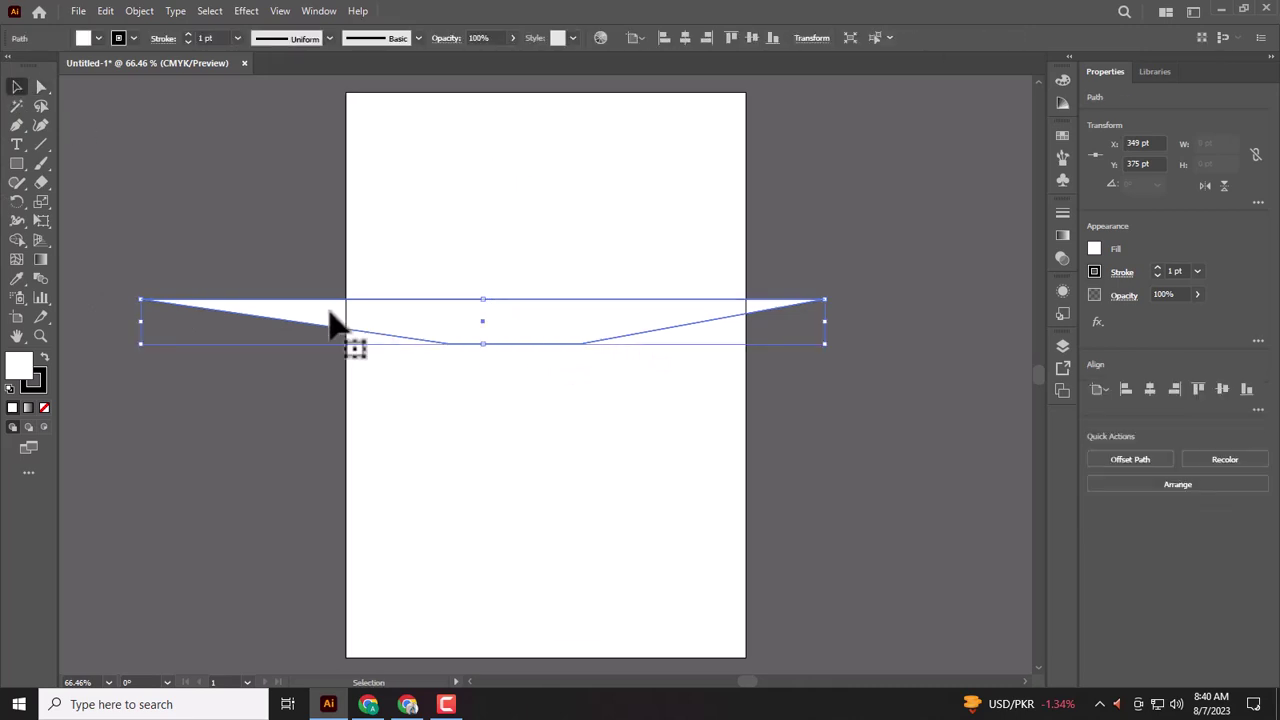
left_click_drag(340, 322, 316, 178)
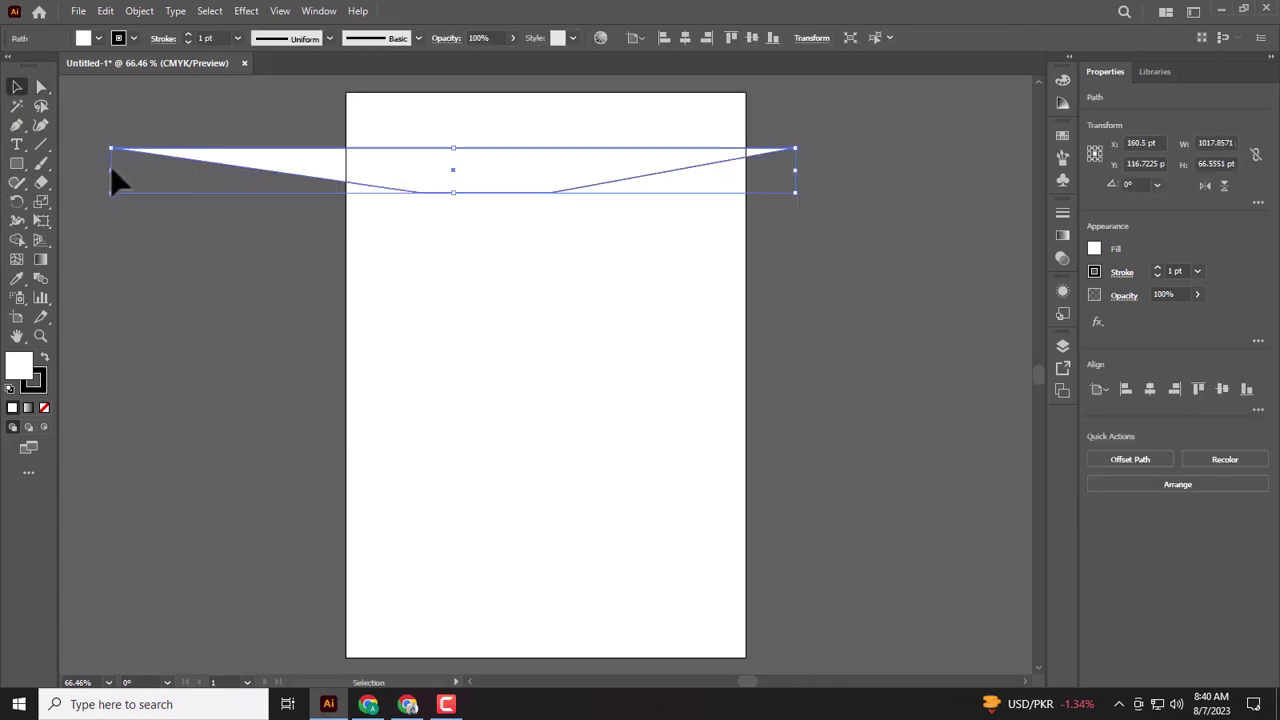
left_click(94, 40)
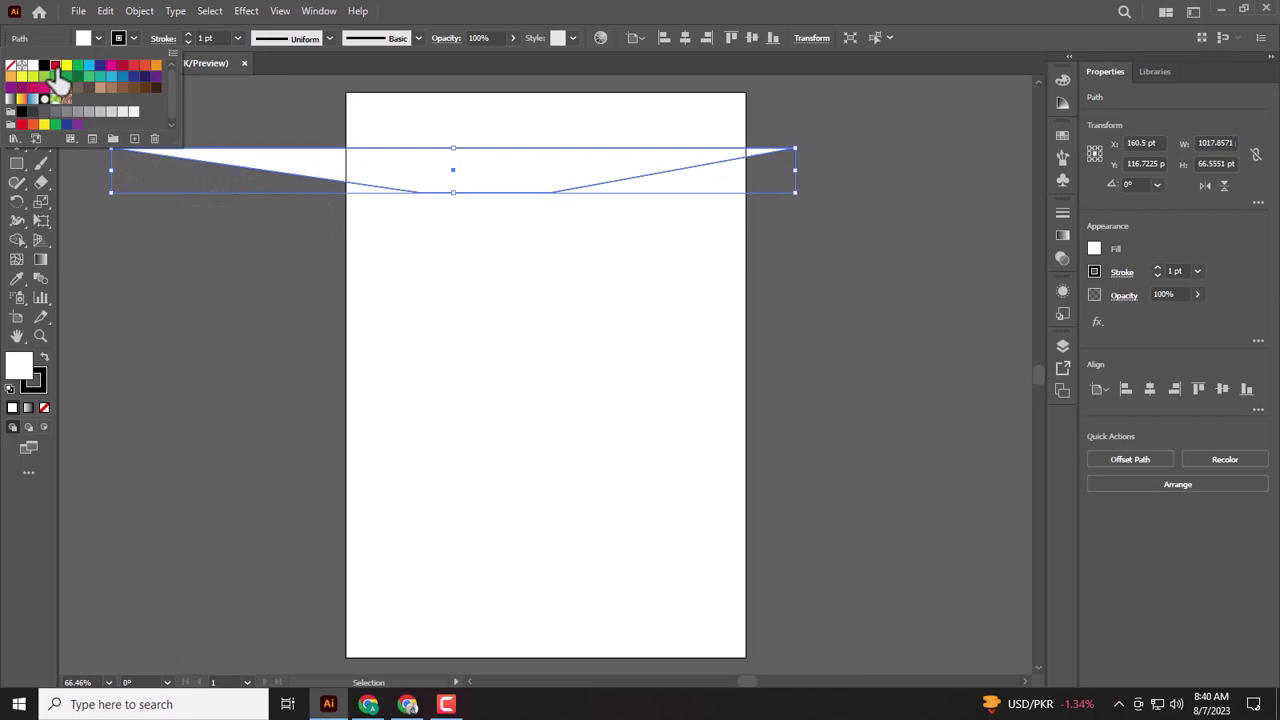
left_click(56, 66)
left_click(257, 219)
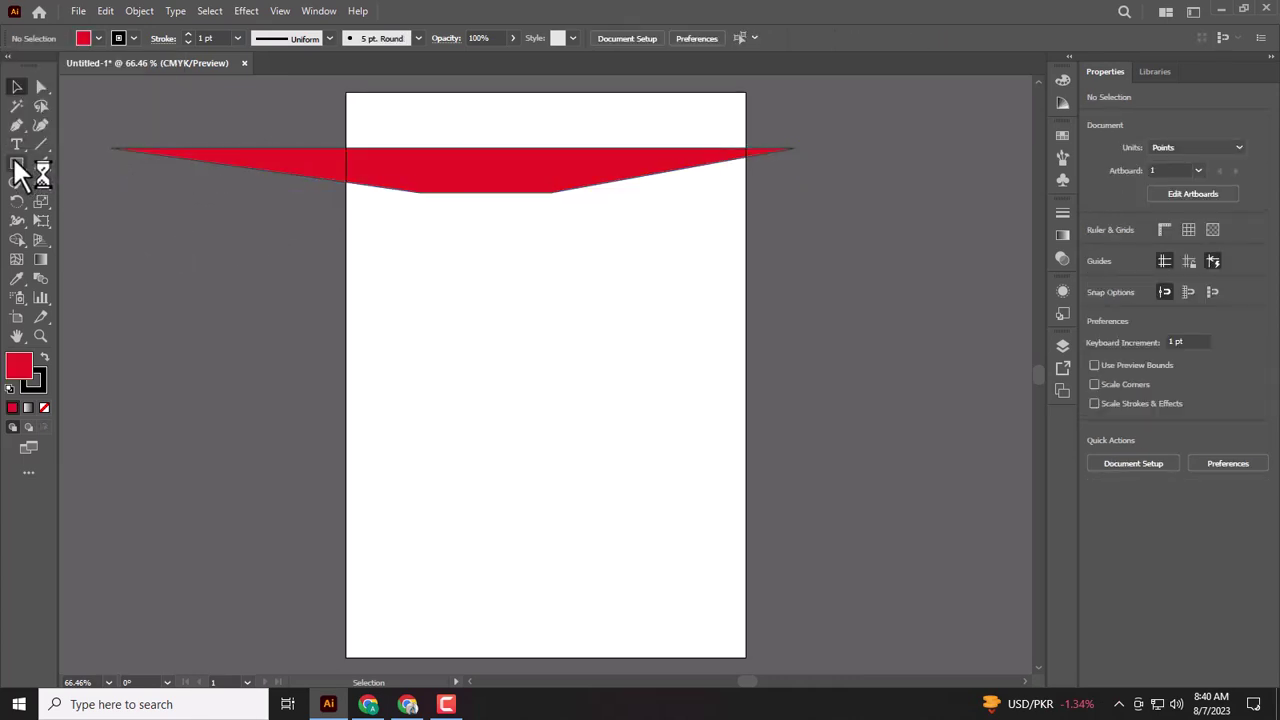
left_click(17, 165)
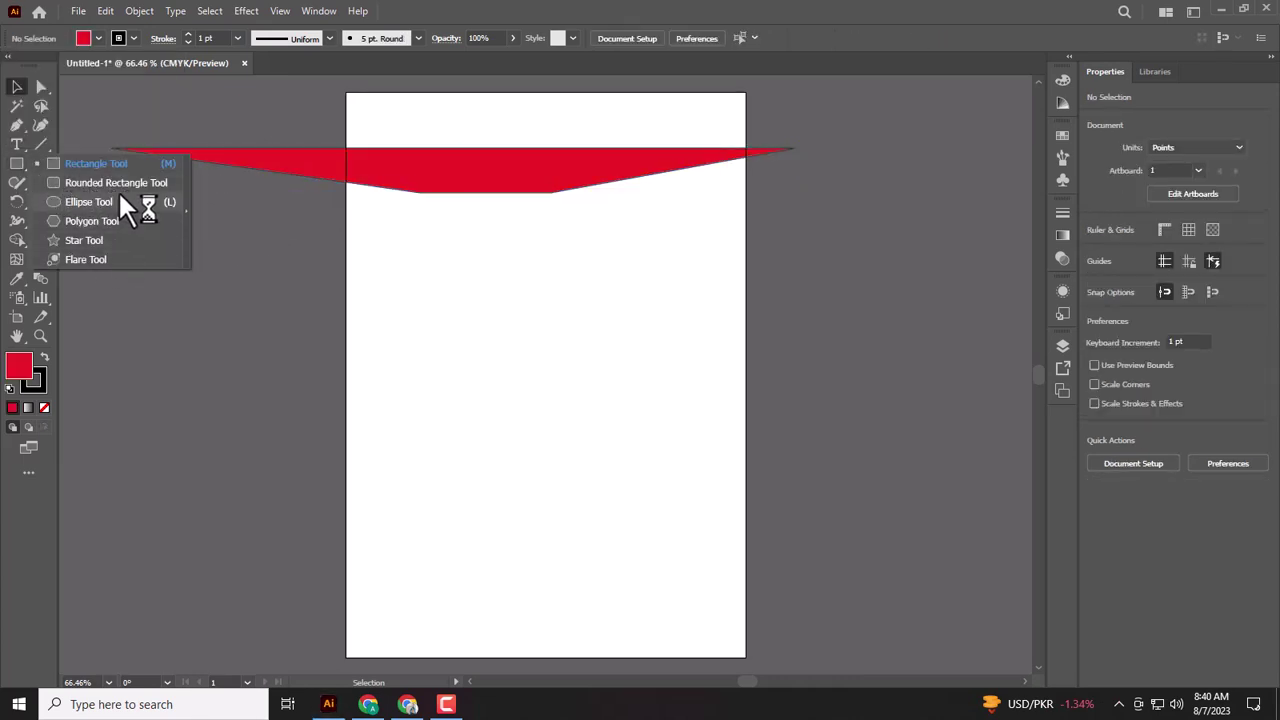
Draw a 400 × 384.5 pt circle under the banner, overlapping the page's left edge.
left_click(115, 199)
left_click_drag(458, 290, 727, 549)
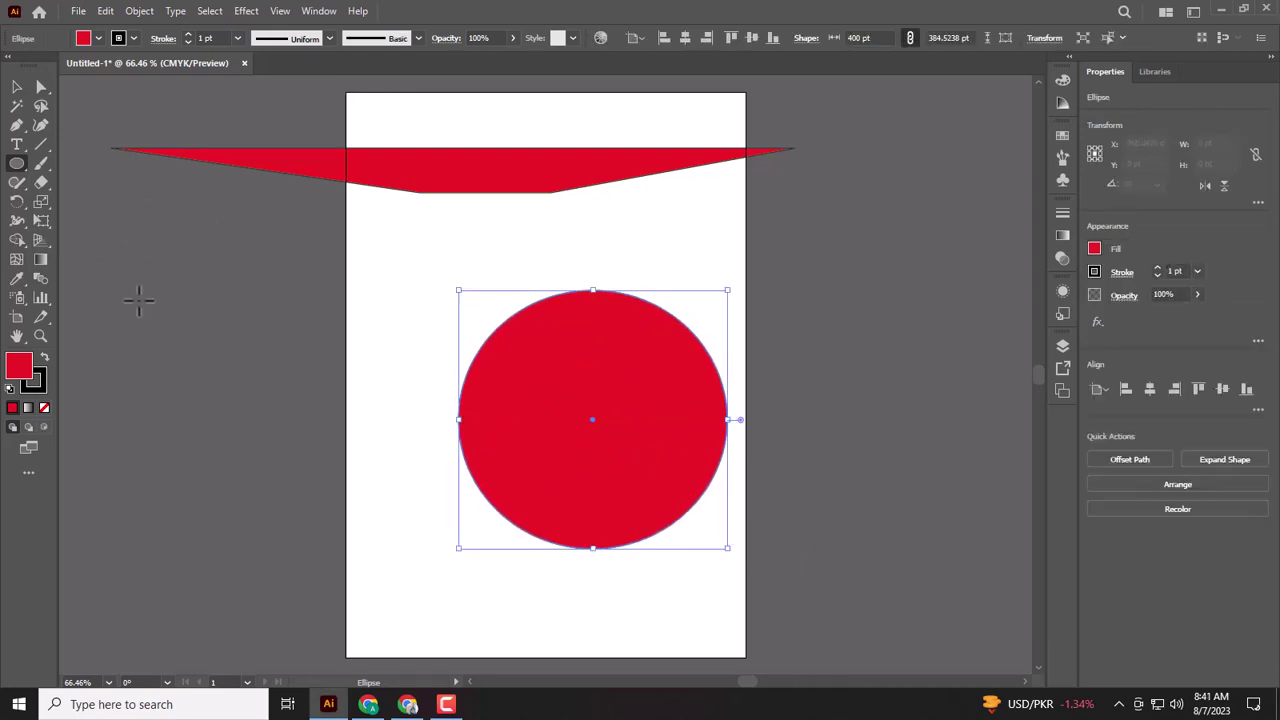
left_click(16, 88)
left_click_drag(615, 315, 408, 244)
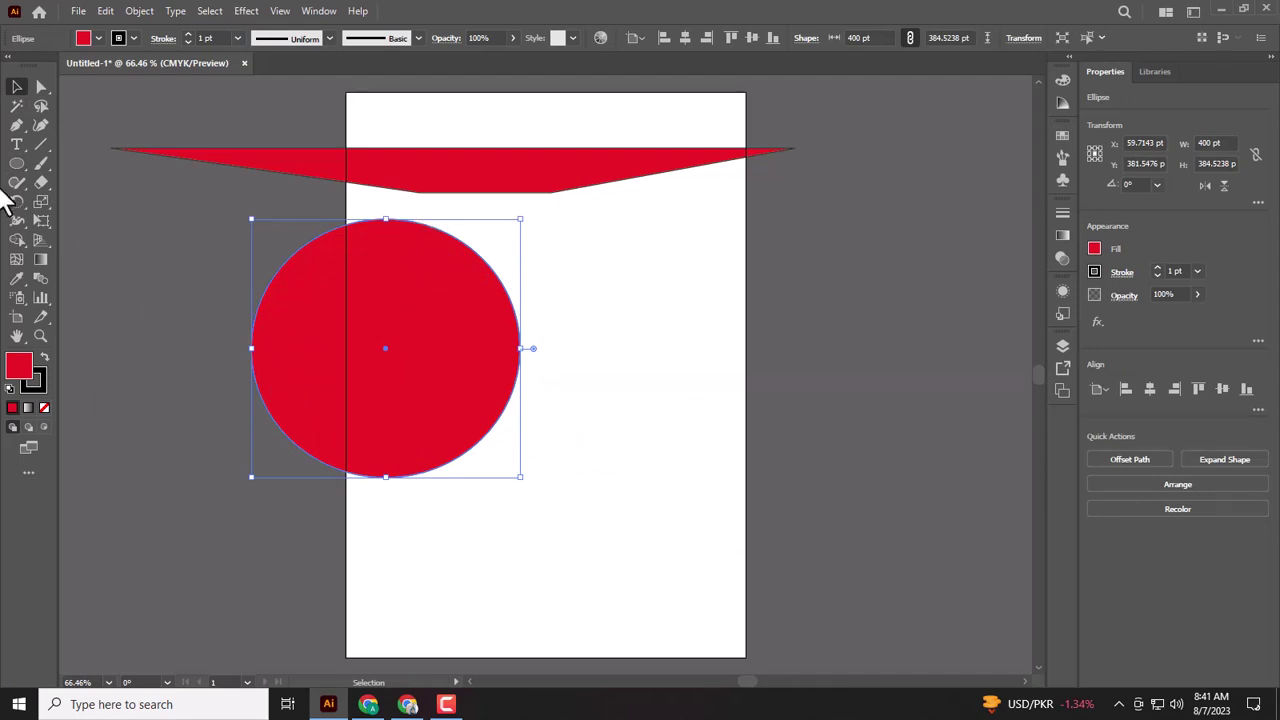
left_click(40, 87)
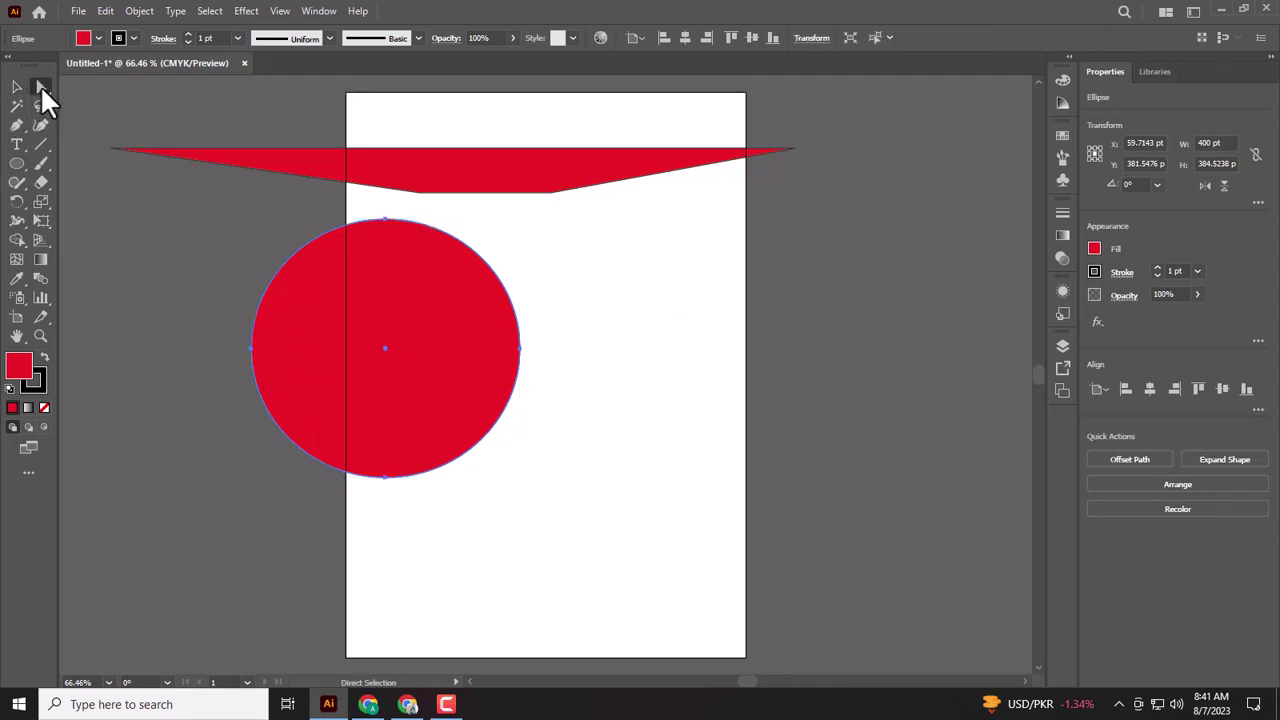
Drag the circle's anchors and handles into a bean-like blob with a flatter right side.
left_click(386, 220)
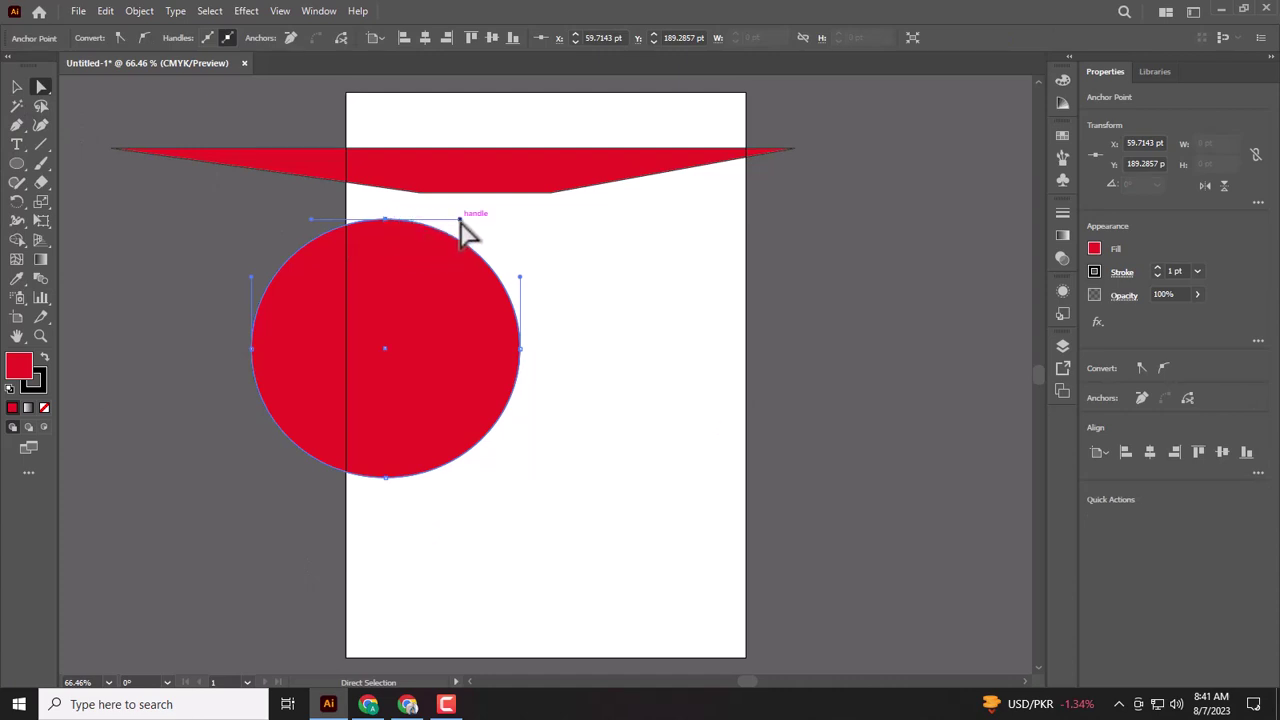
left_click_drag(461, 221, 243, 226)
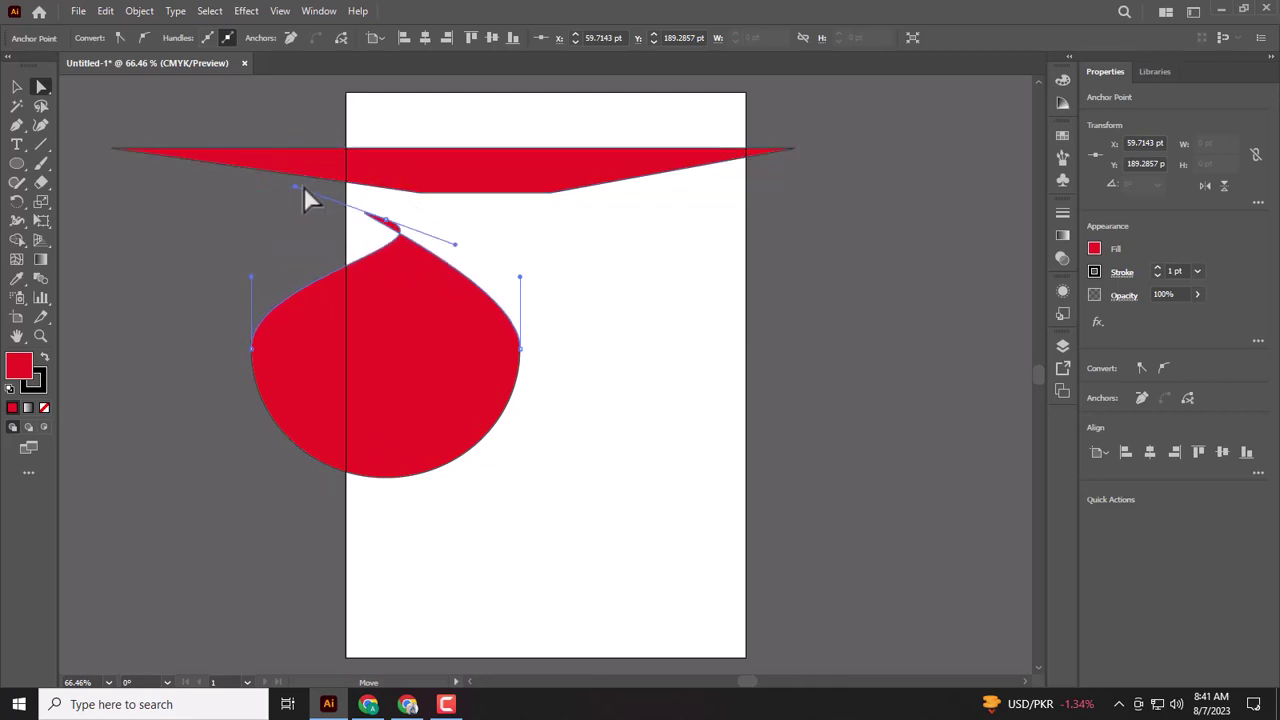
mouse_move(243, 229)
left_mouse_down()
mouse_move(607, 307)
mouse_move(671, 291)
mouse_move(708, 189)
mouse_move(555, 148)
mouse_move(583, 206)
mouse_move(580, 232)
left_mouse_up()
mouse_move(521, 349)
left_mouse_down()
mouse_move(522, 366)
mouse_move(447, 365)
left_mouse_up()
mouse_move(578, 229)
left_mouse_down()
mouse_move(568, 268)
mouse_move(503, 238)
left_mouse_up()
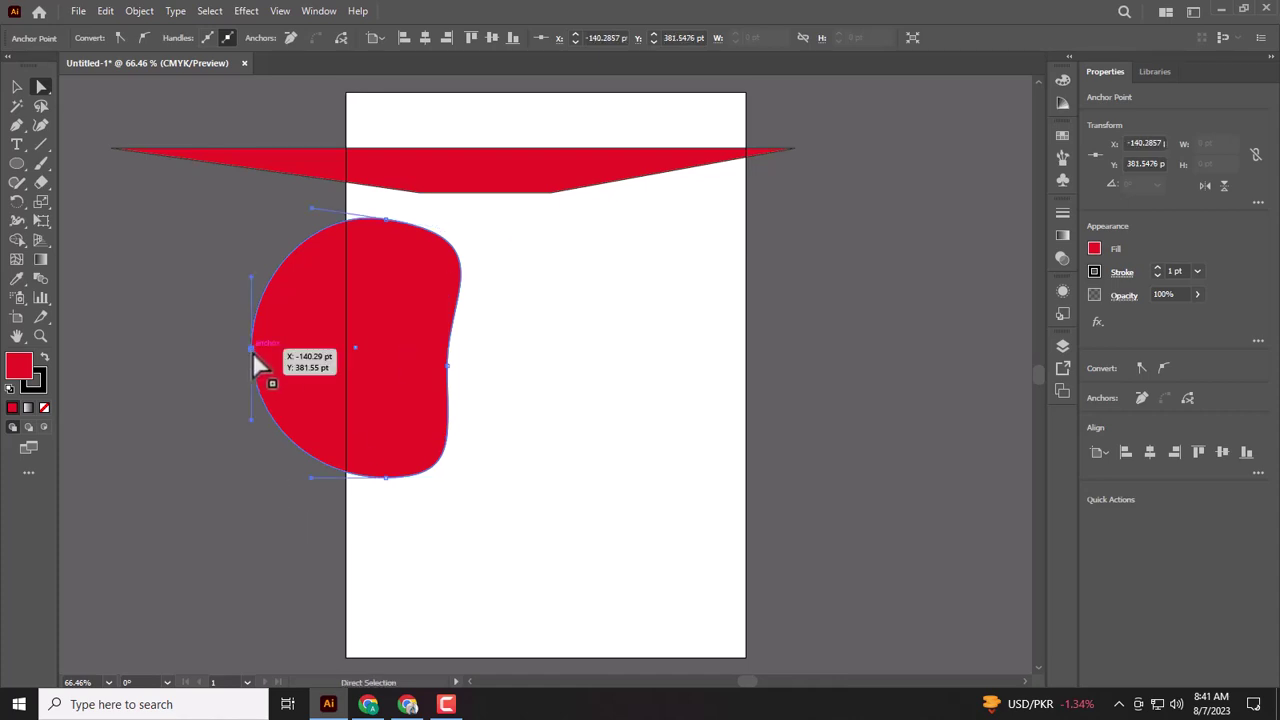
mouse_move(252, 352)
left_mouse_down()
mouse_move(334, 354)
mouse_move(262, 347)
left_mouse_up()
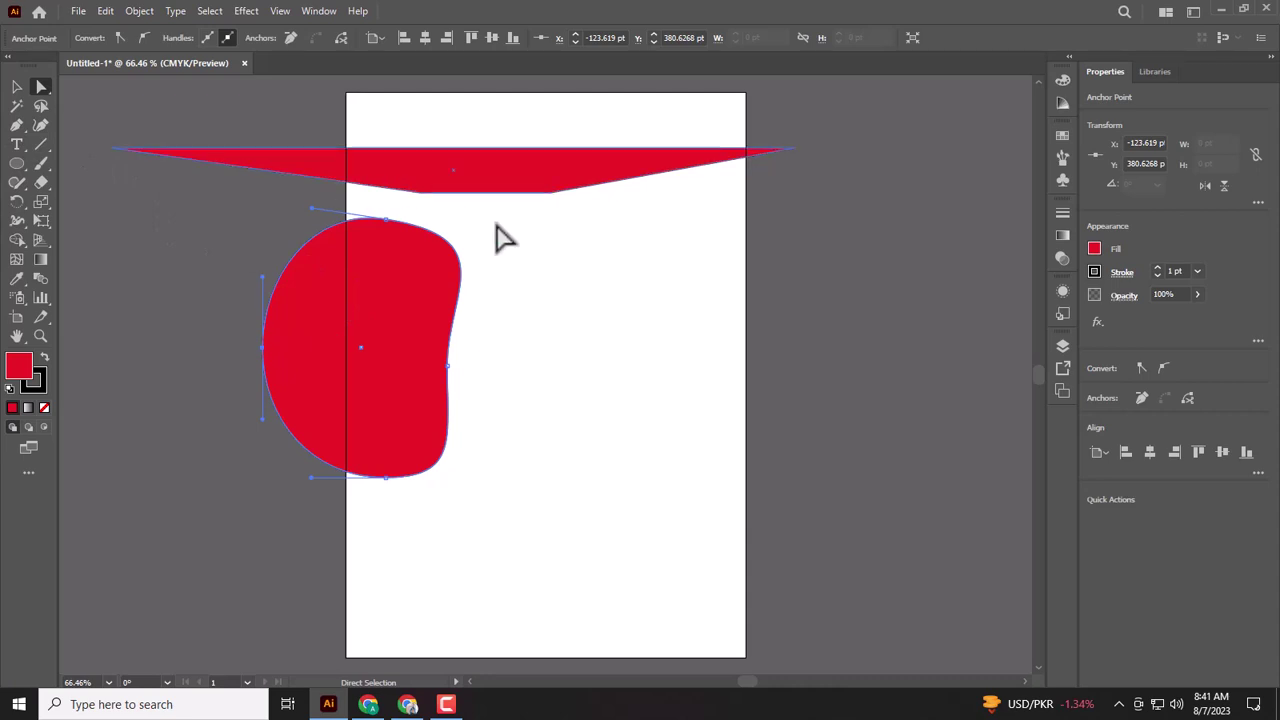
left_click_drag(16, 160, 79, 183)
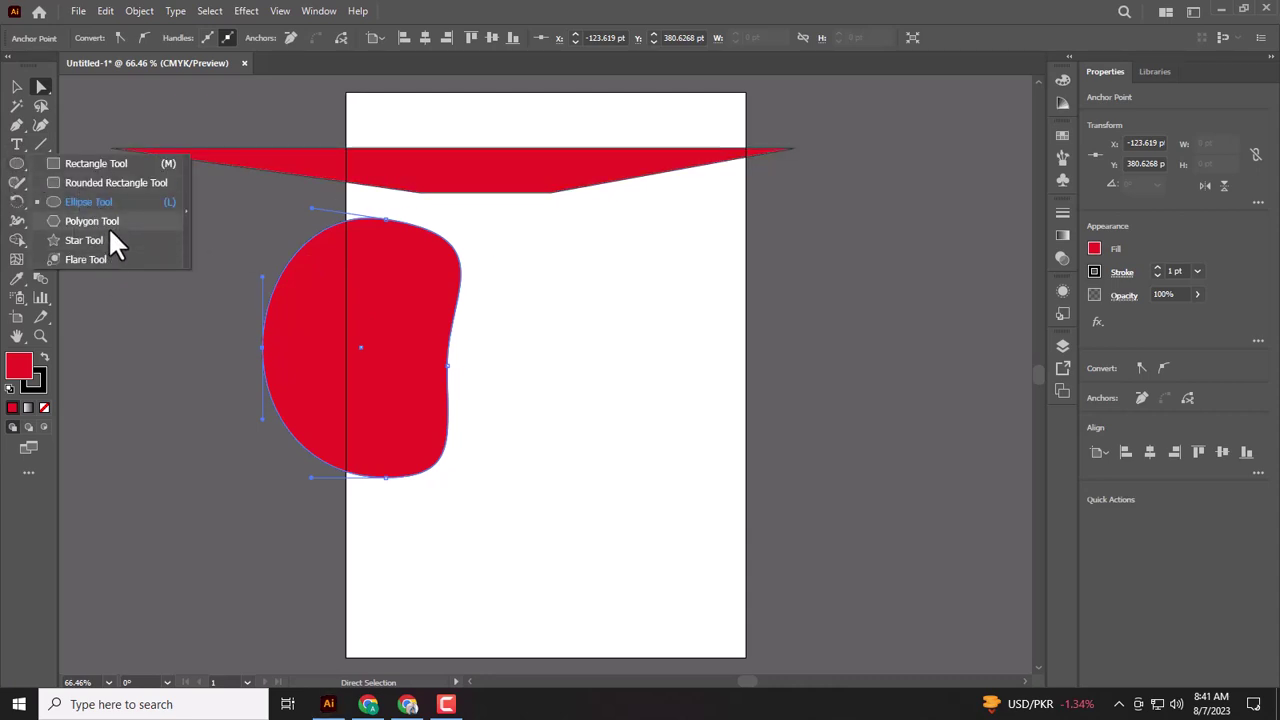
Draw a square right of the blob and pull its top-right corner inward toward the bottom-left.
left_click(104, 163)
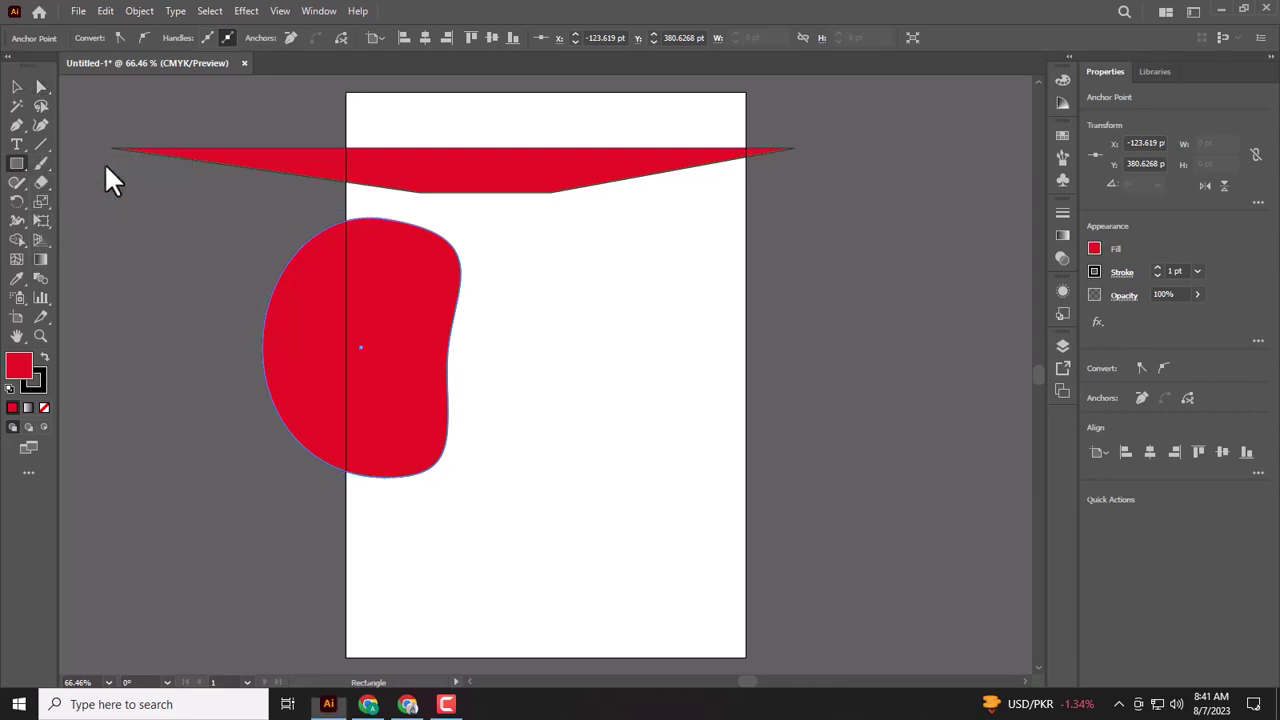
left_click_drag(545, 261, 723, 437)
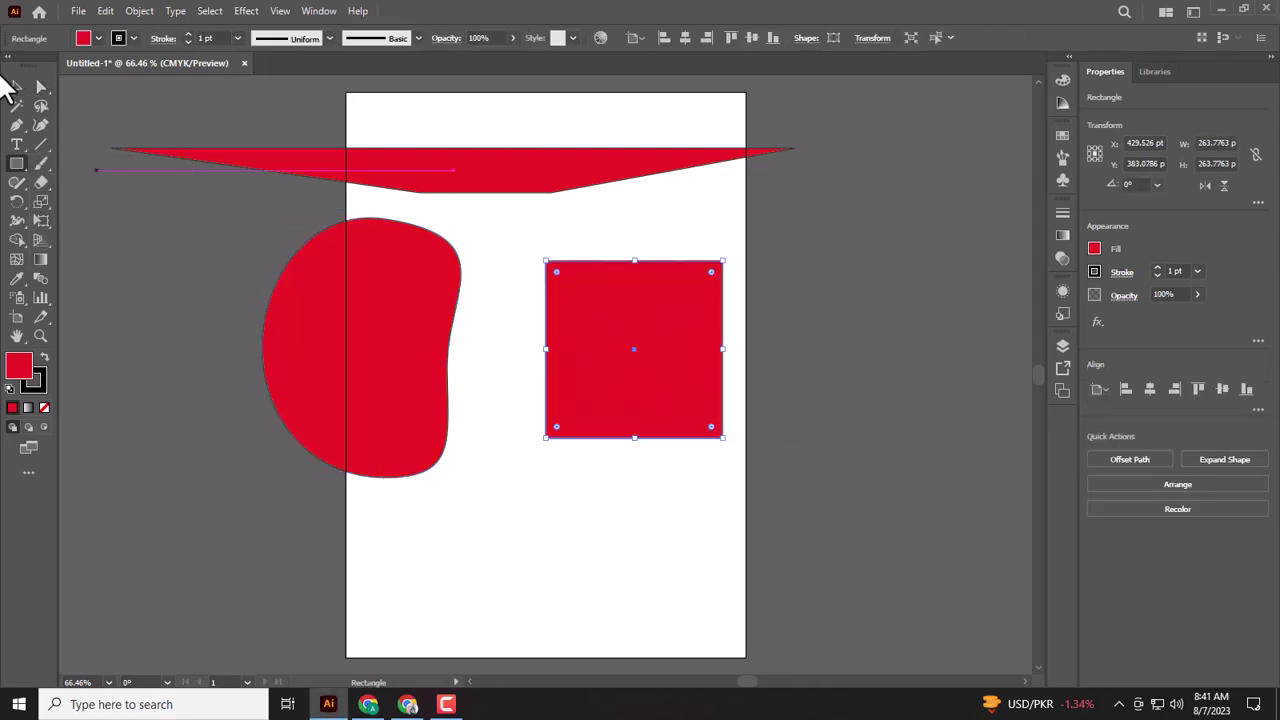
left_click(42, 87)
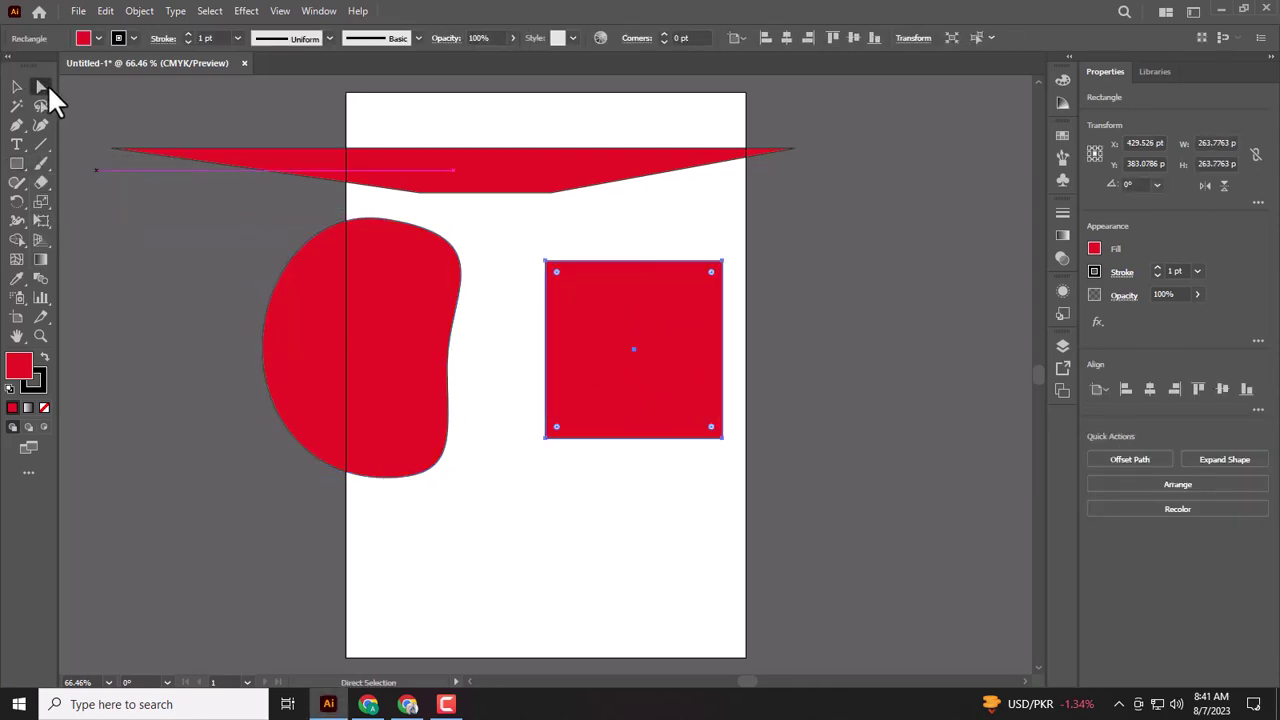
left_click(723, 262)
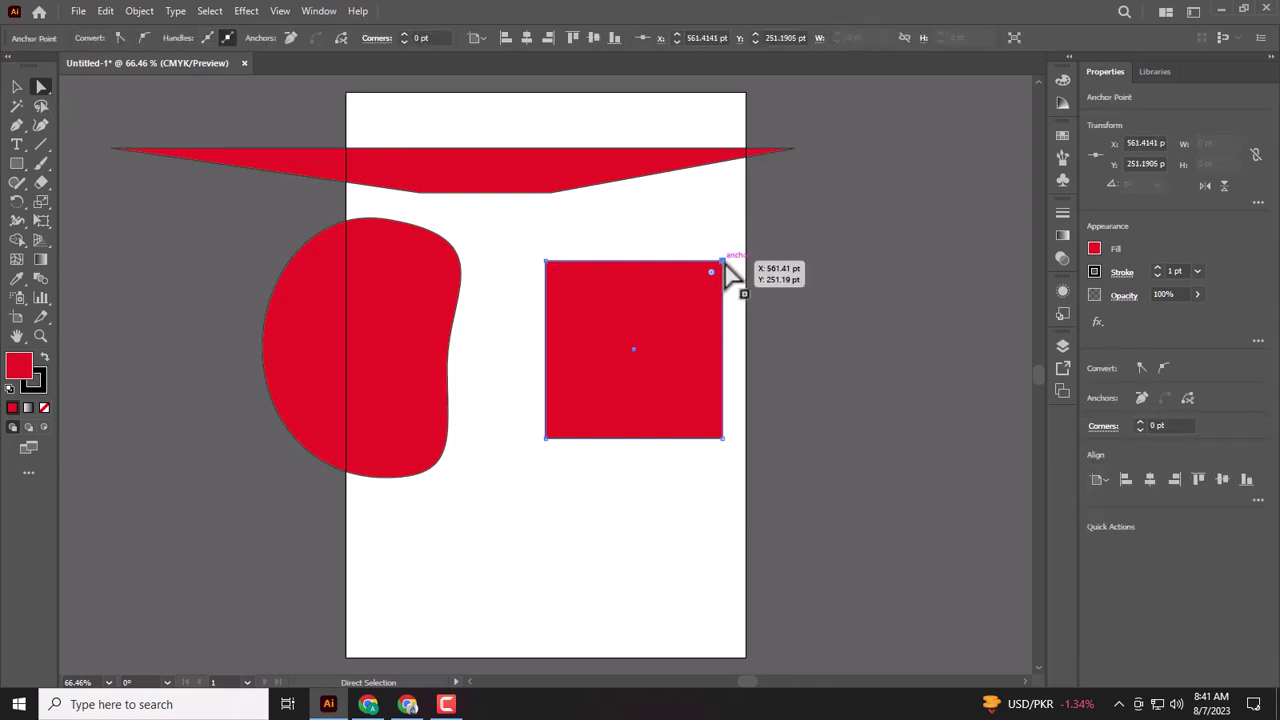
mouse_move(724, 263)
left_mouse_down()
mouse_move(626, 377)
mouse_move(588, 396)
left_mouse_up()
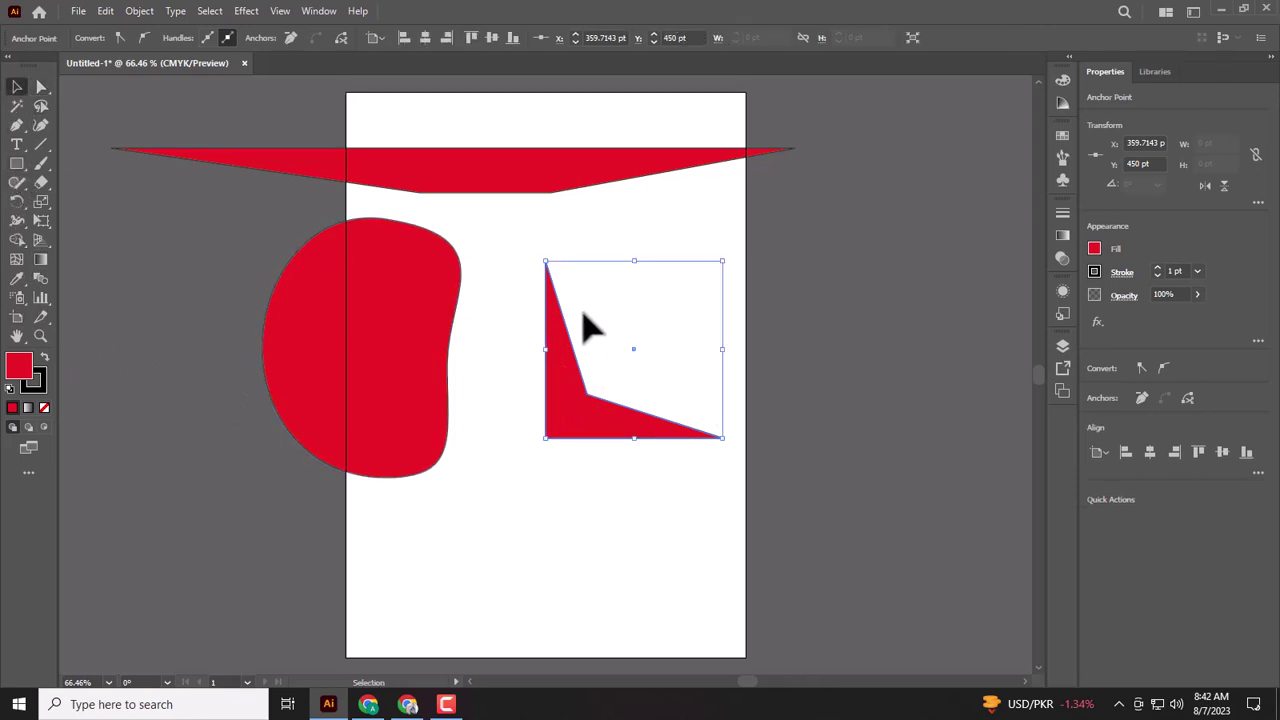
left_click(597, 466)
left_click(574, 423)
left_click(41, 87)
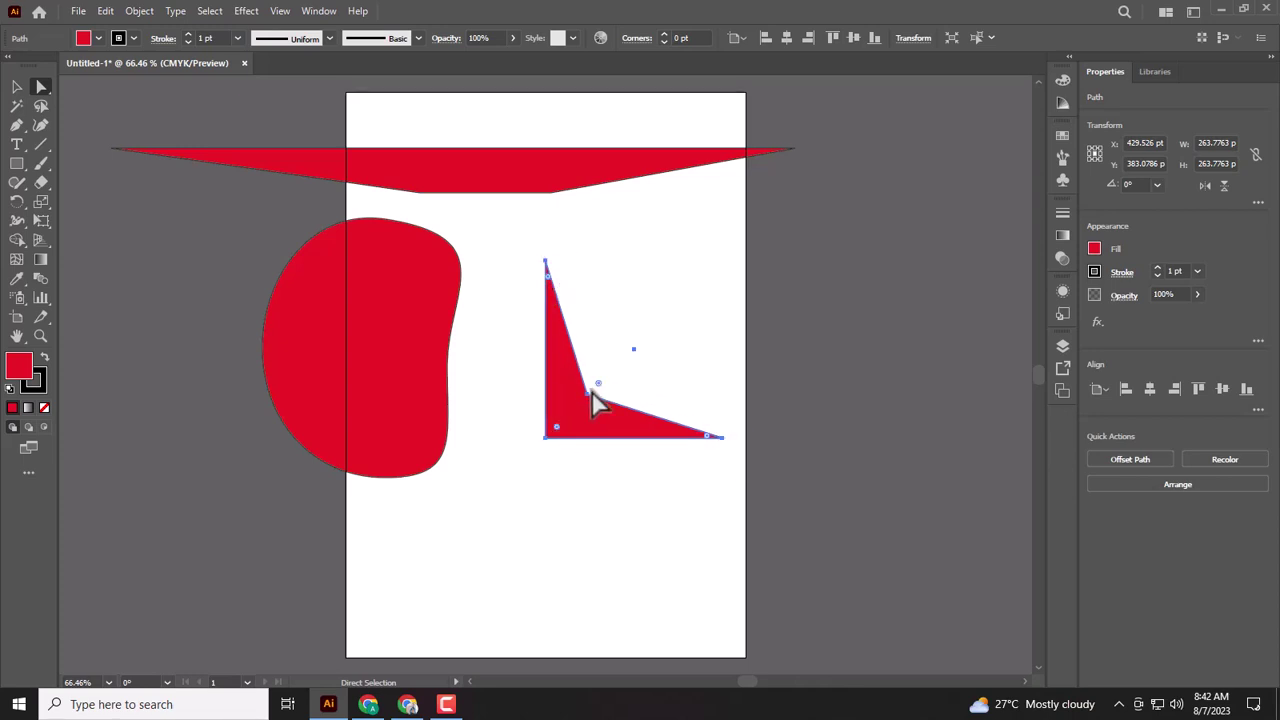
Add anchor points on the triangle's left edge, upper slanted edge and lower diagonal edge.
right_click(17, 126)
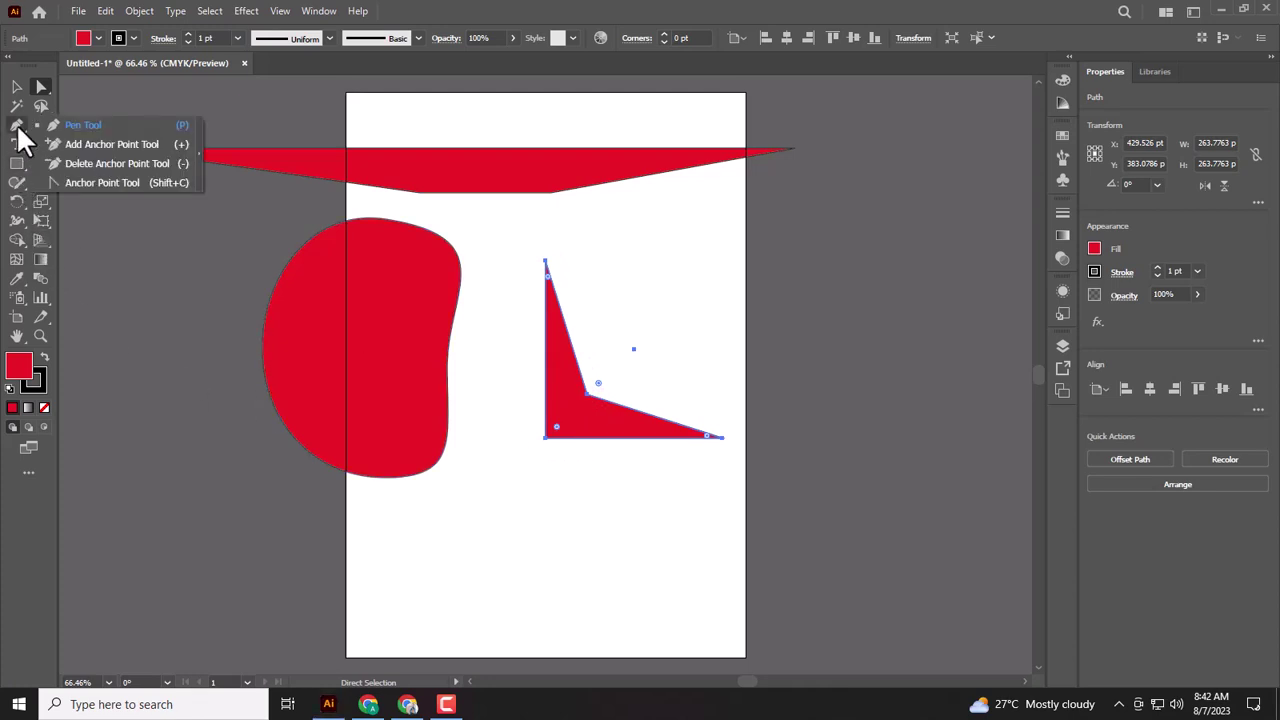
left_click(123, 143)
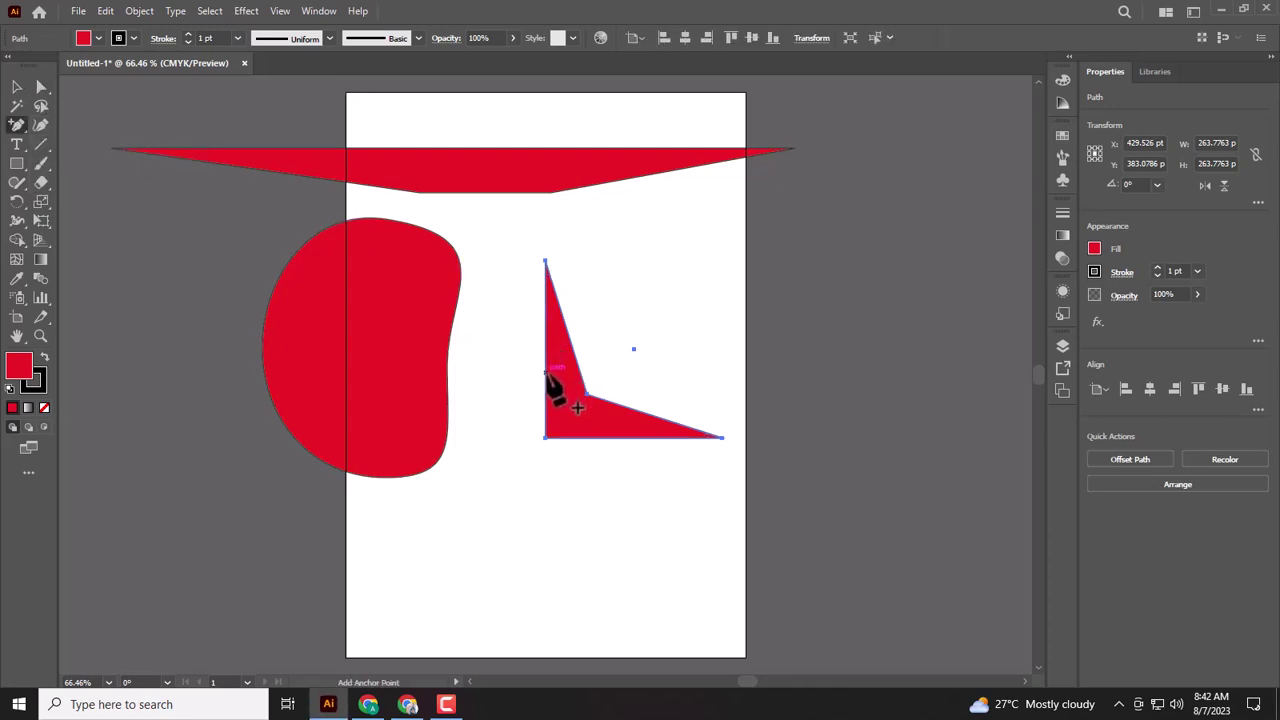
left_click(546, 372)
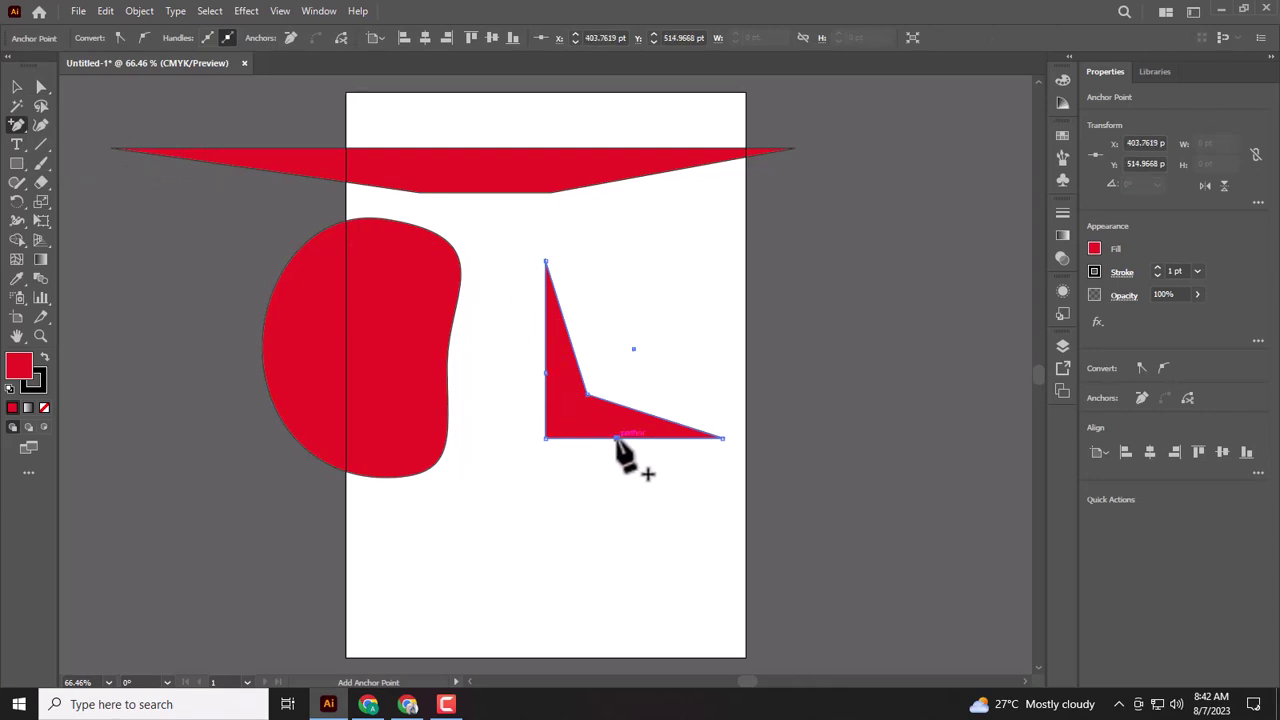
left_click(569, 341)
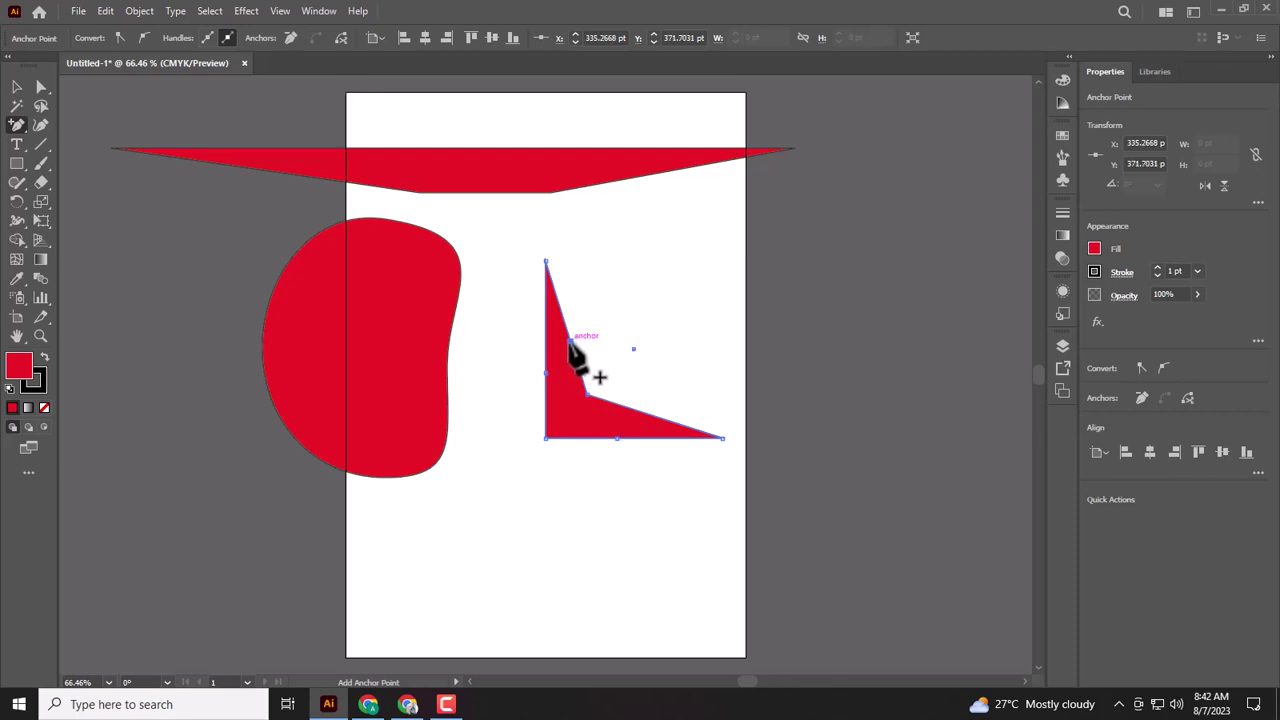
left_click(646, 413)
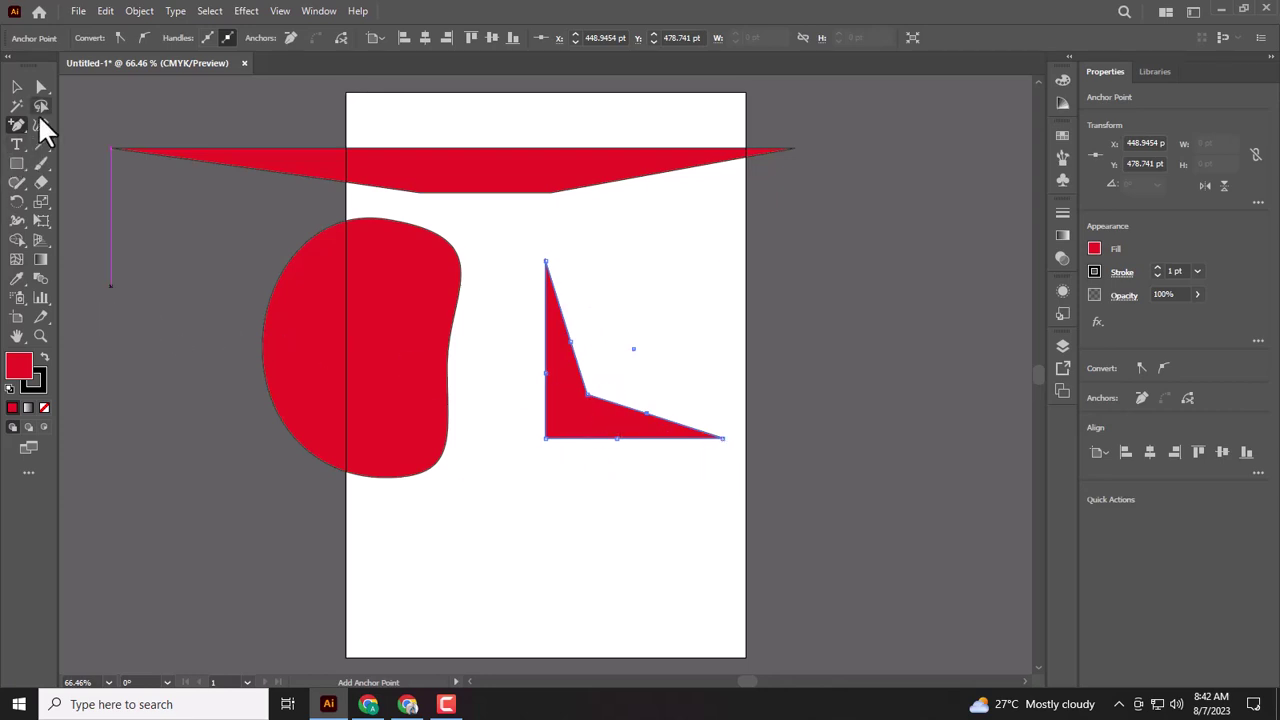
left_click(38, 87)
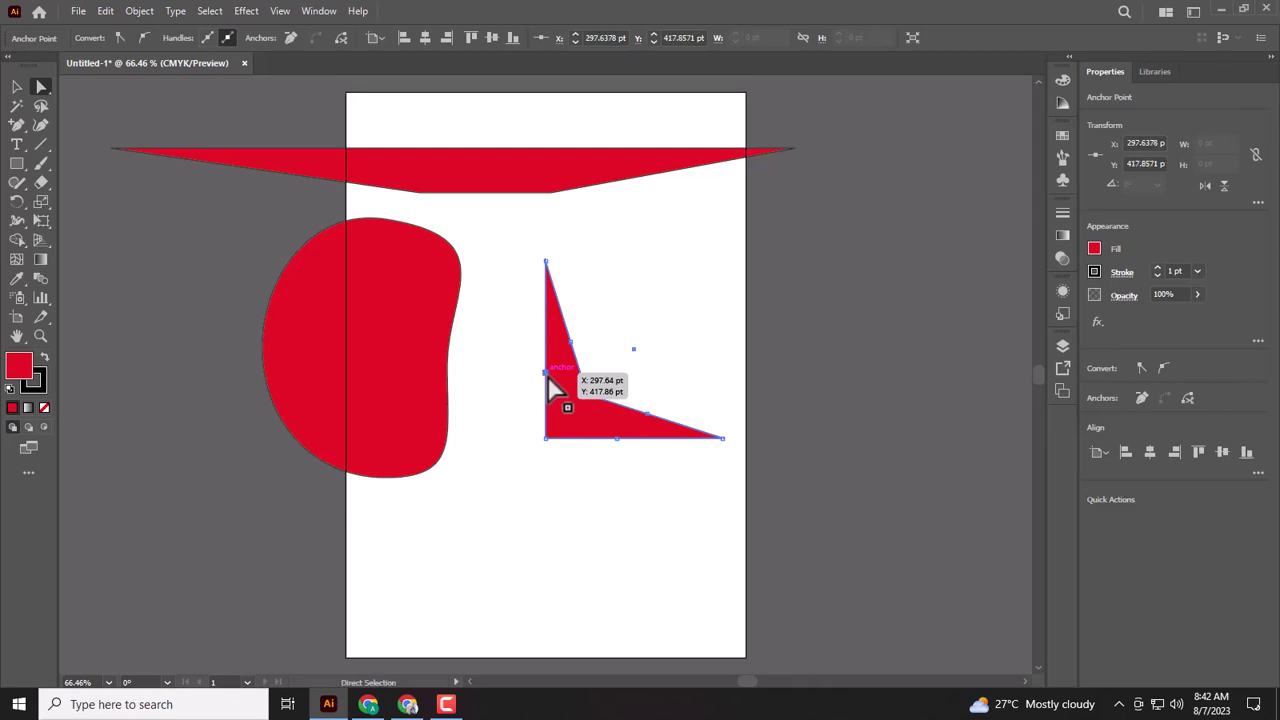
Drag the added points outward and the corners down into a V-notched polygon with two broad arms.
mouse_move(548, 378)
left_mouse_down()
mouse_move(509, 369)
mouse_move(497, 341)
mouse_move(630, 345)
left_mouse_up()
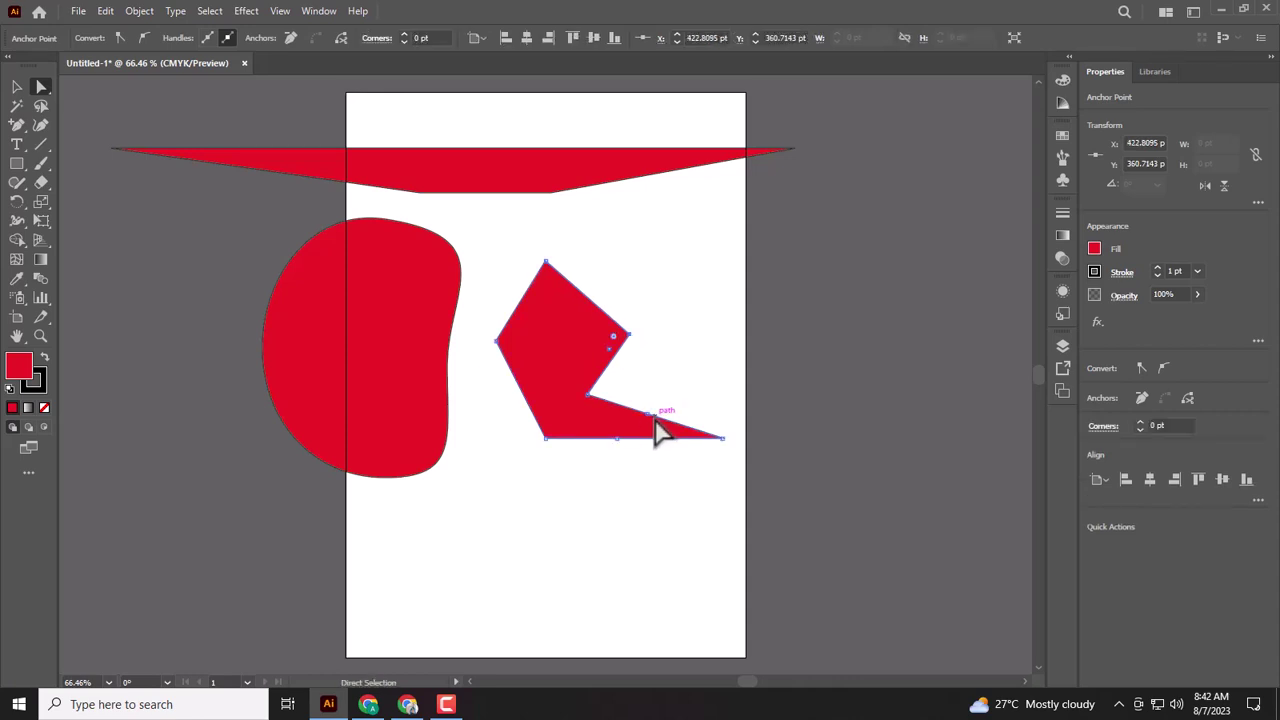
left_click_drag(649, 413, 657, 358)
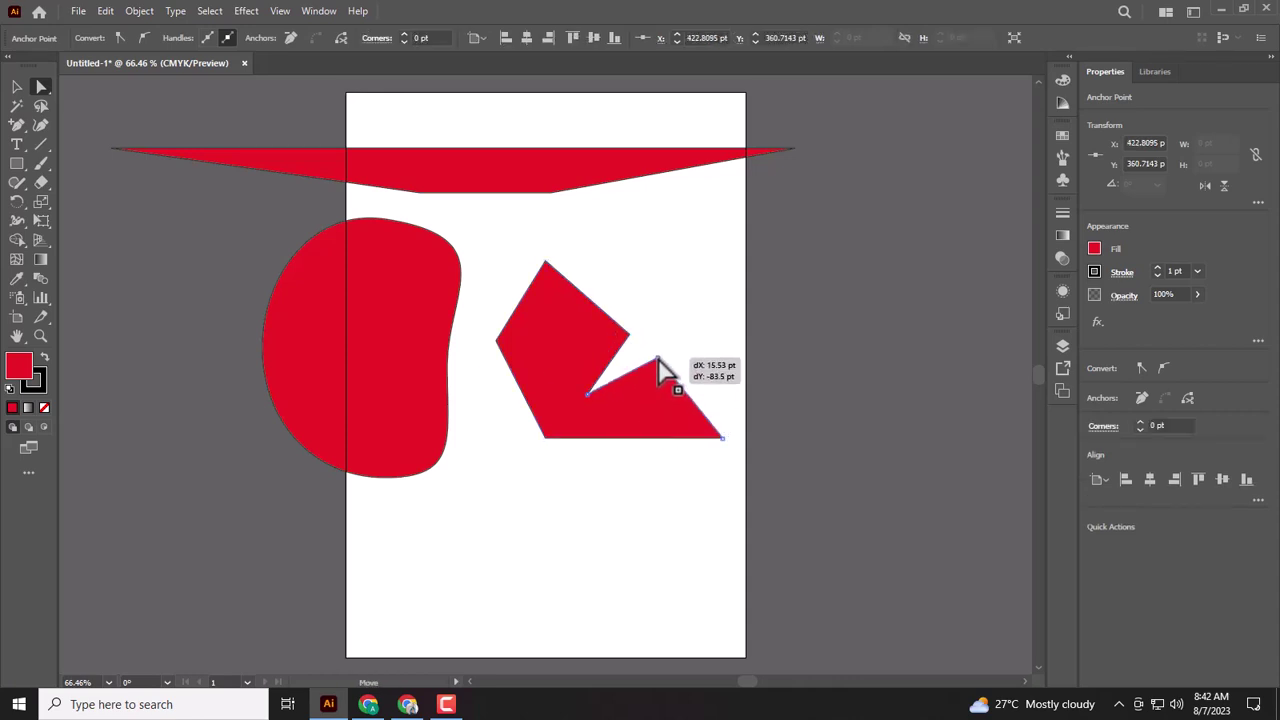
left_click_drag(624, 440, 627, 484)
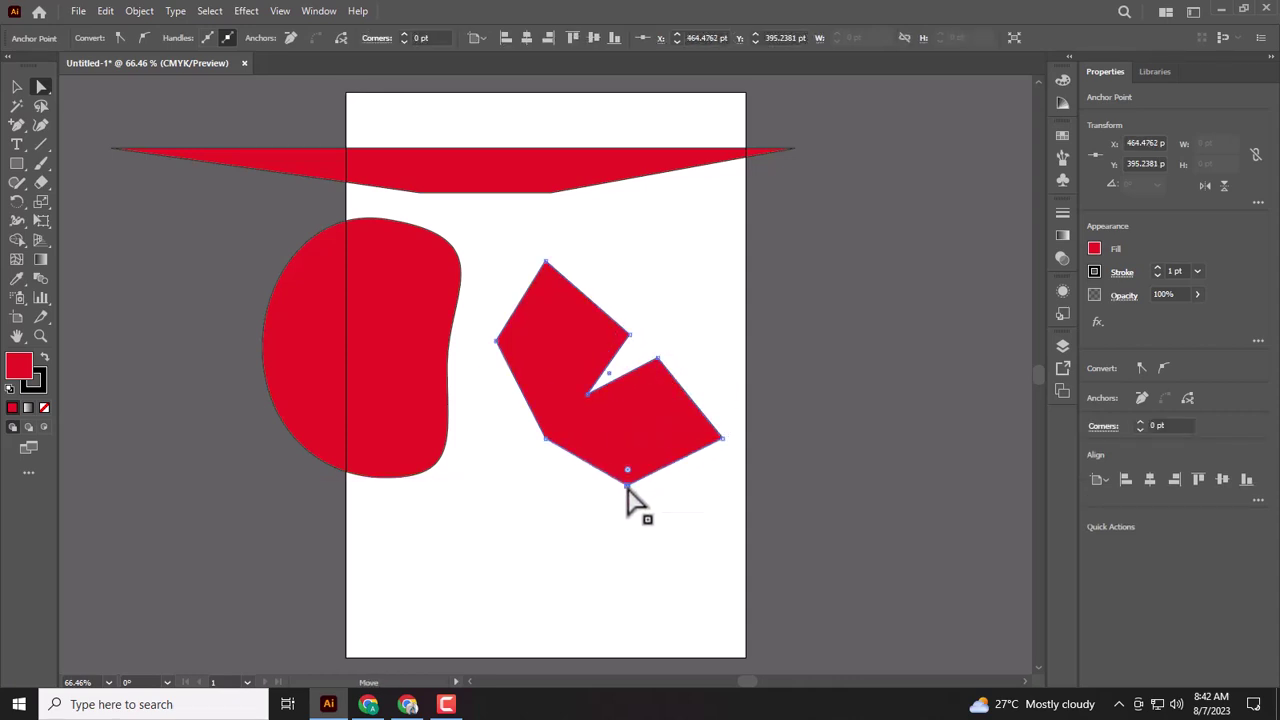
left_click_drag(544, 445, 512, 447)
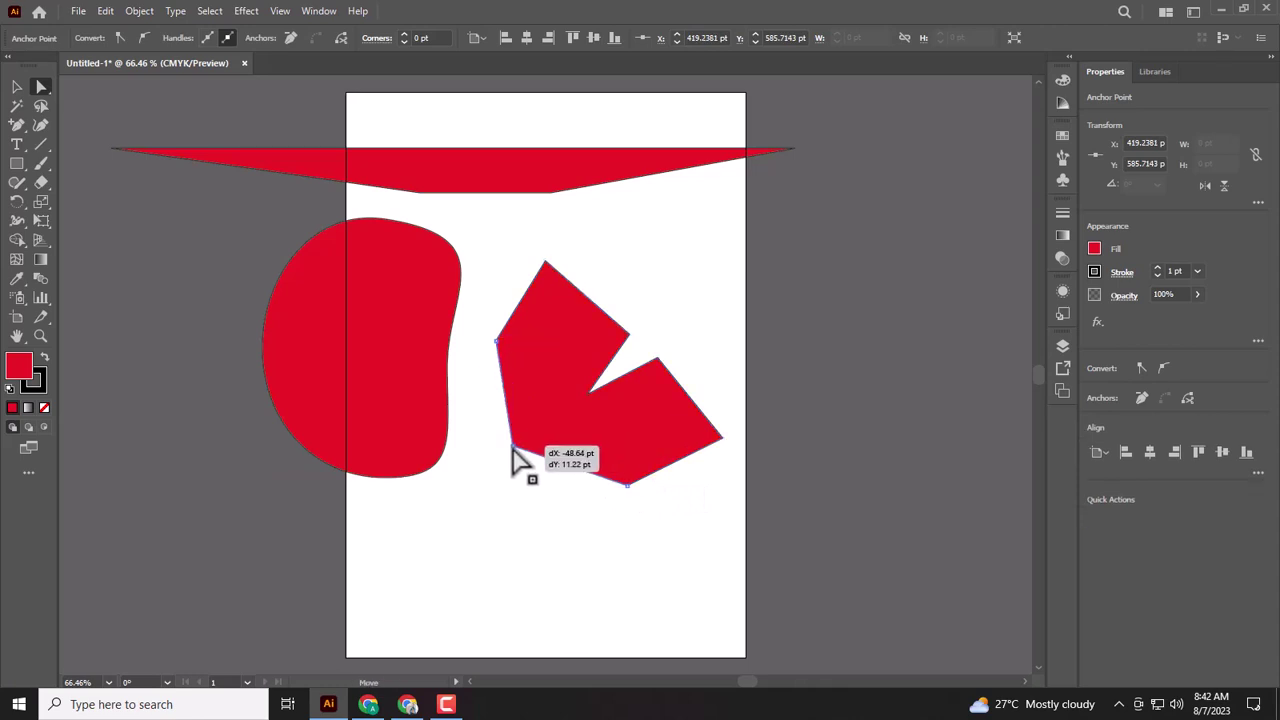
left_click_drag(512, 447, 531, 442)
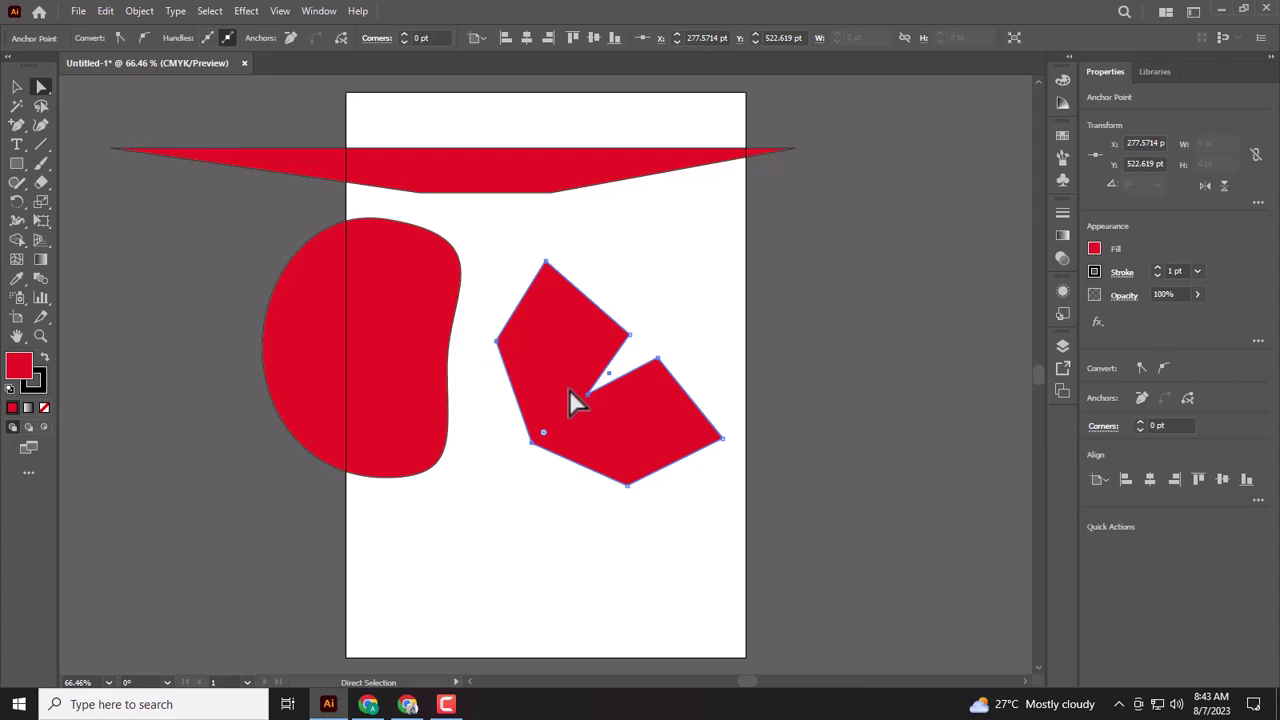
Move the red blob further left, past the page edge.
left_click(408, 251)
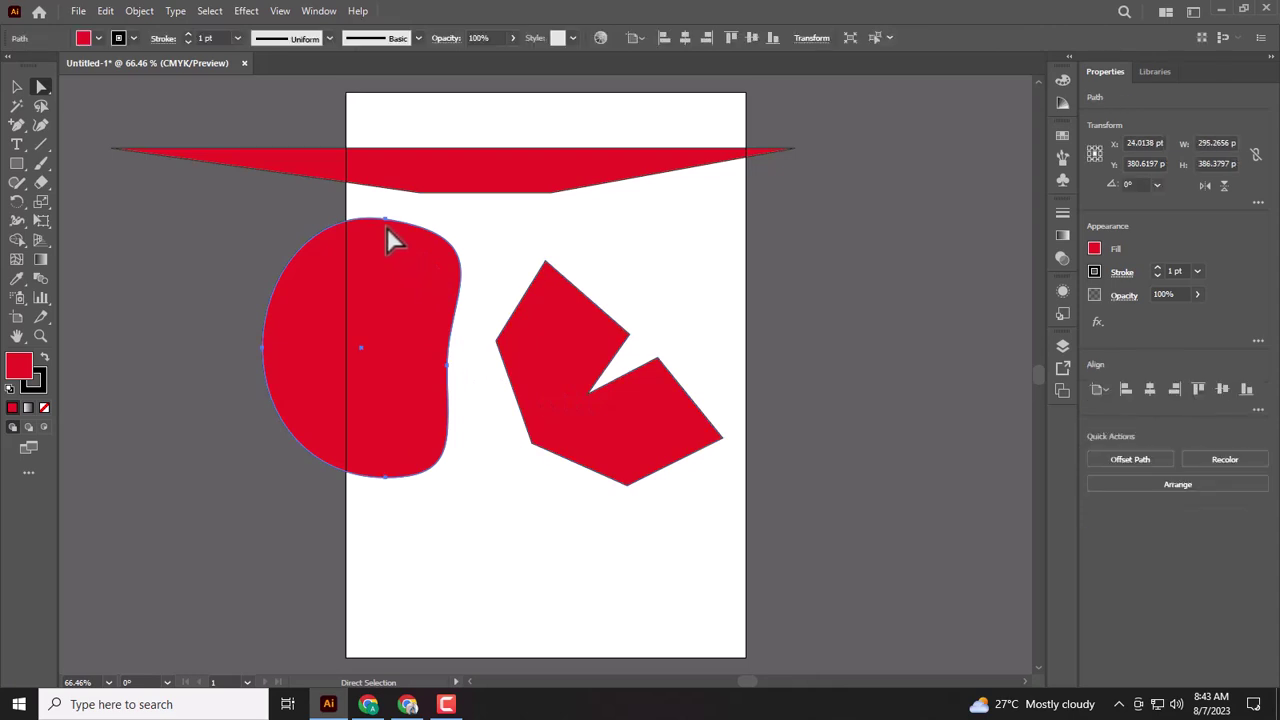
left_click_drag(386, 221, 341, 227)
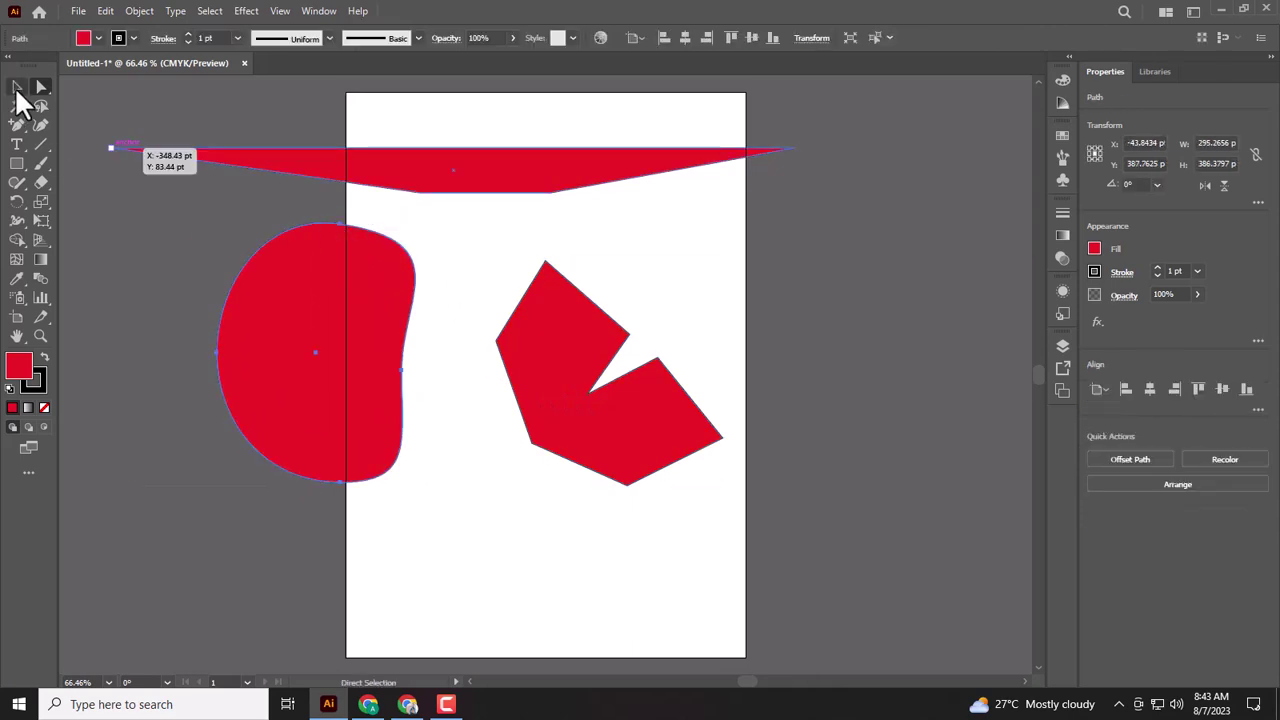
left_click(16, 88)
left_click_drag(230, 277, 166, 247)
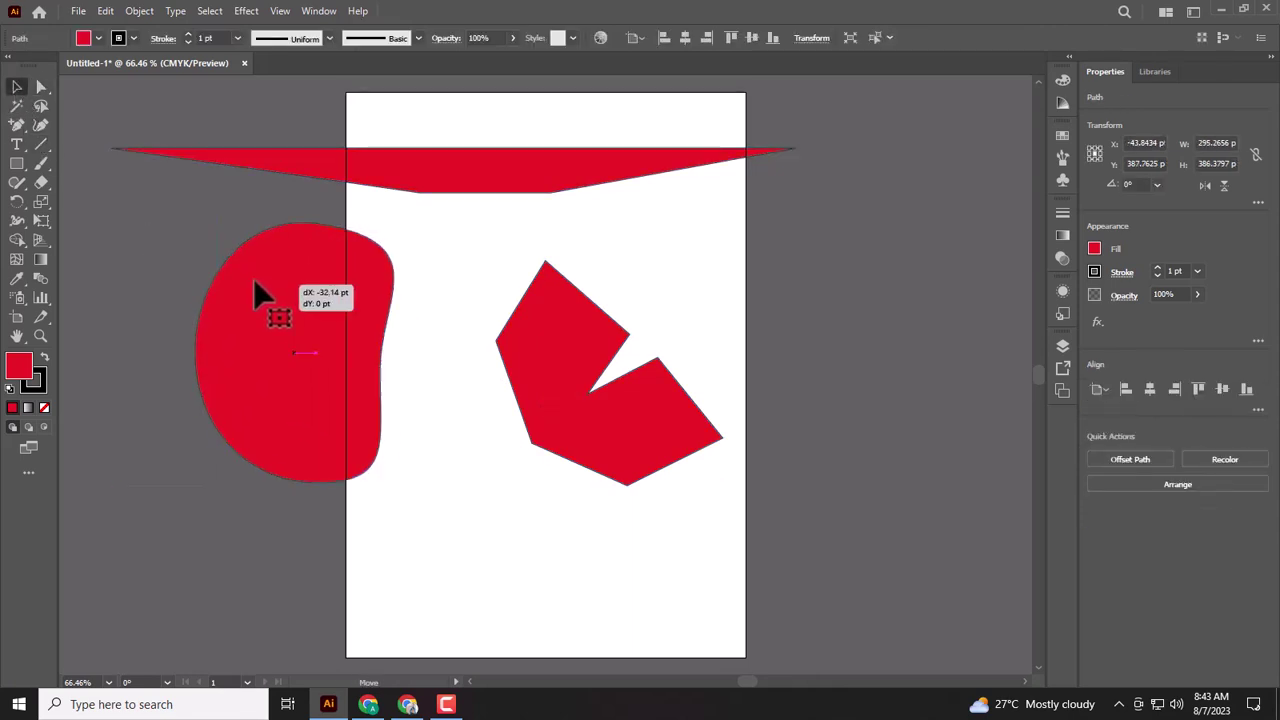
Shift the notched shape up and left, then lower its top corner slightly right.
left_click(597, 420)
left_click_drag(597, 420, 510, 400)
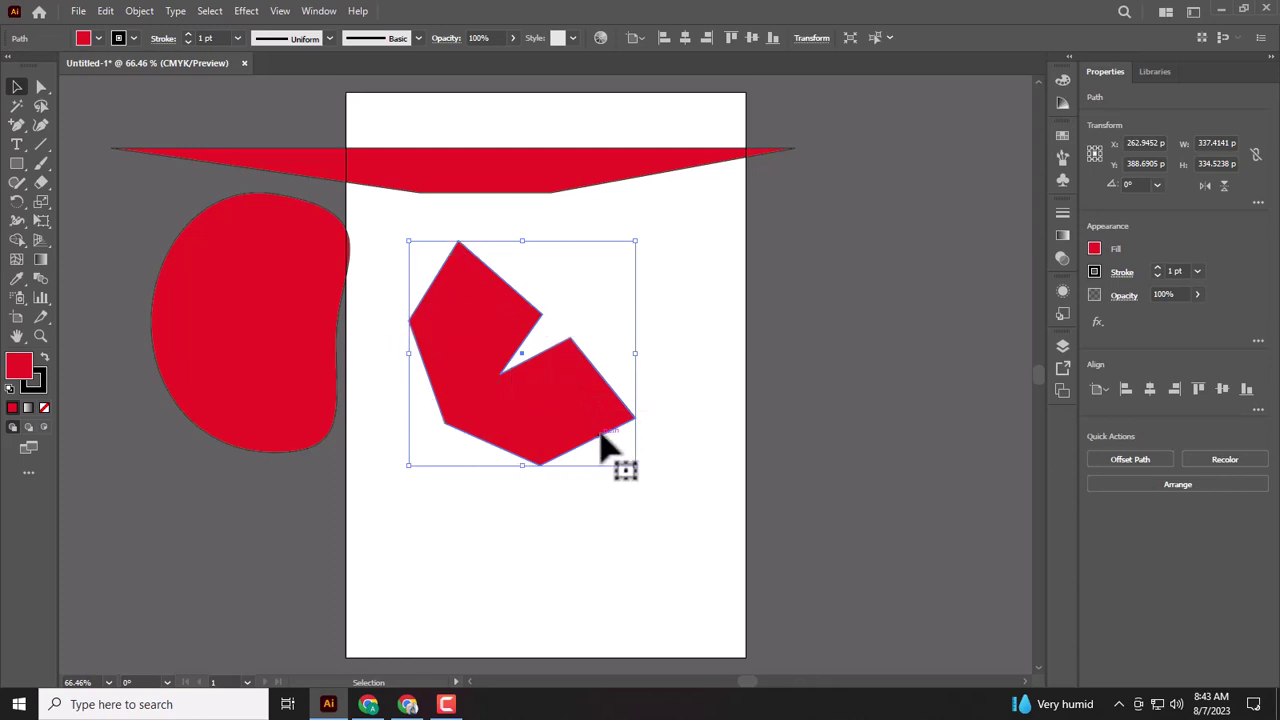
left_click(41, 87)
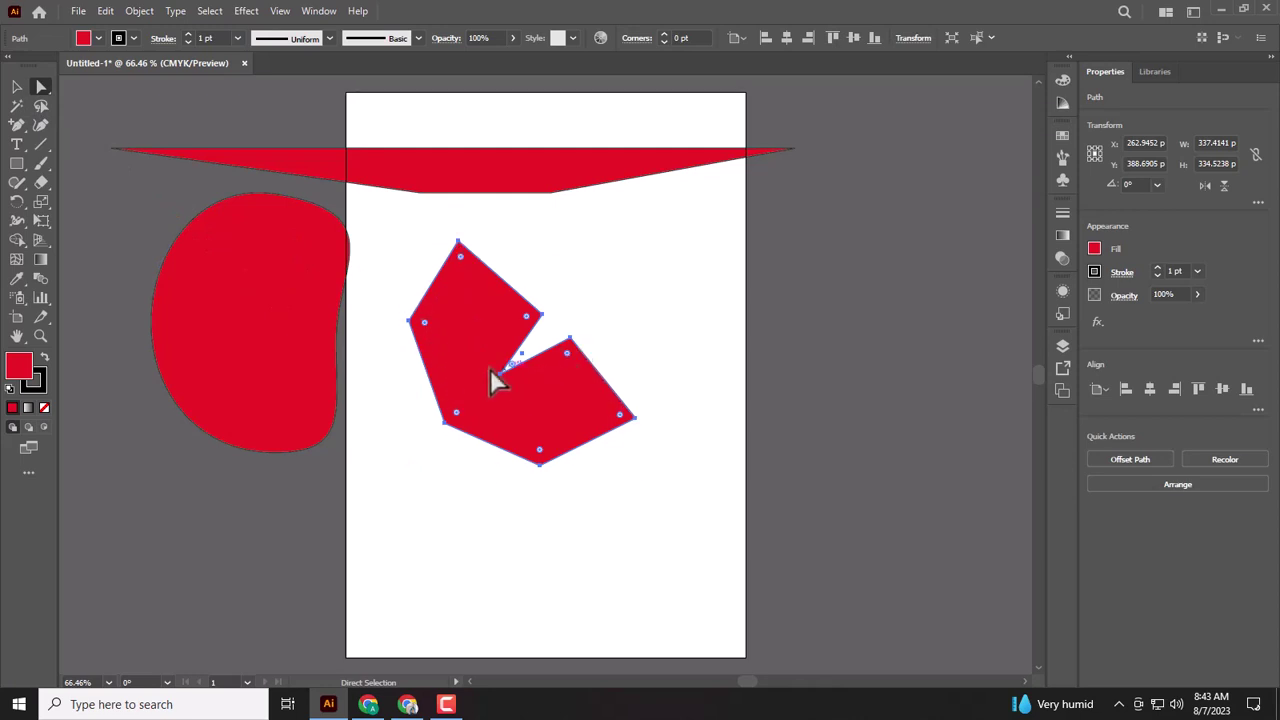
left_click(458, 241)
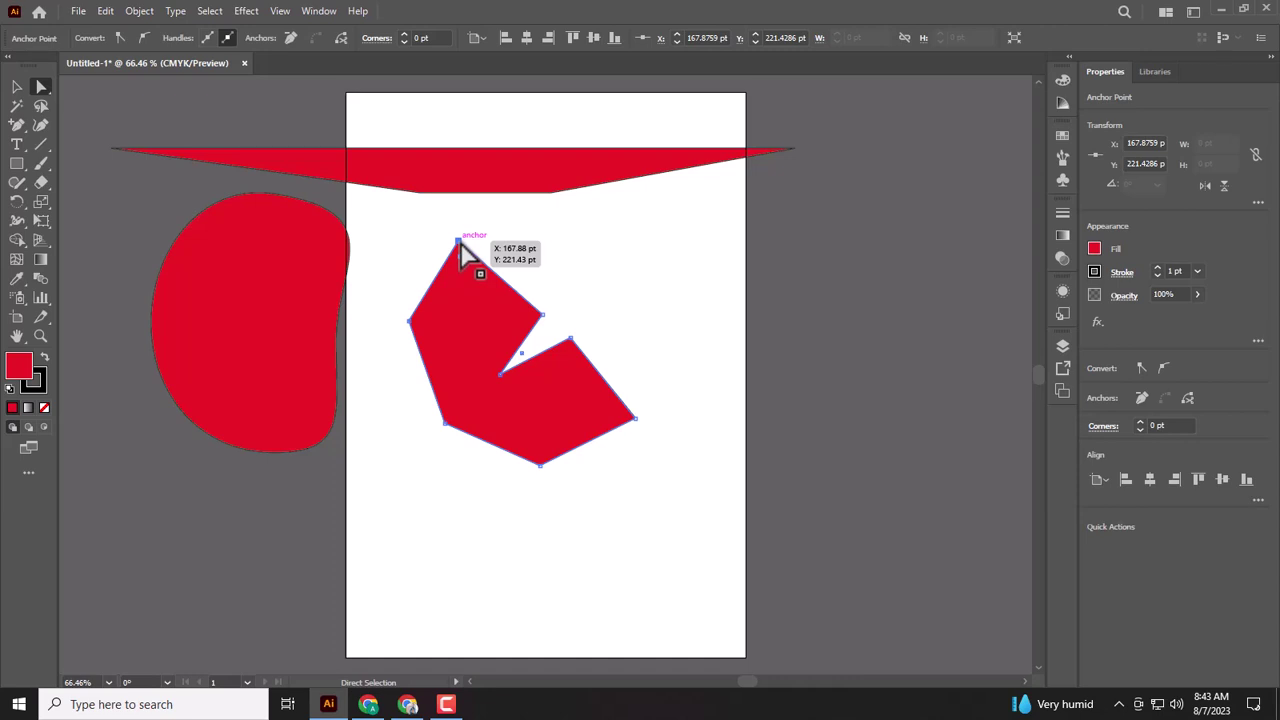
mouse_move(460, 243)
left_mouse_down()
mouse_move(455, 224)
mouse_move(519, 285)
mouse_move(473, 268)
left_mouse_up()
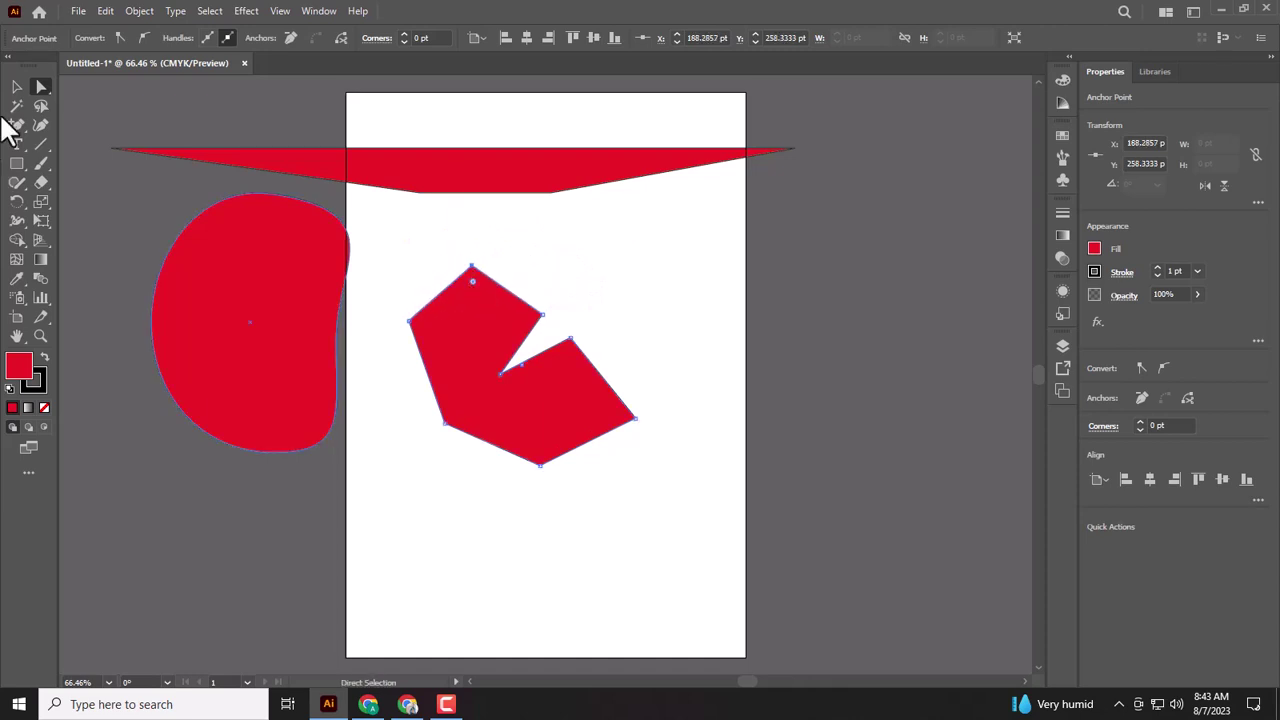